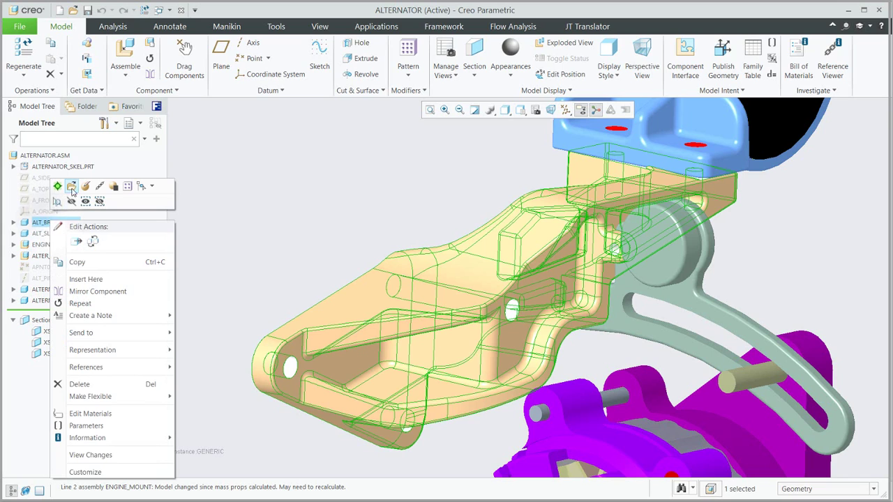
# Open the alternator bracket part from the ALTERNATOR assembly on its own and export it as a JT file.
pyautogui.click(72, 187)
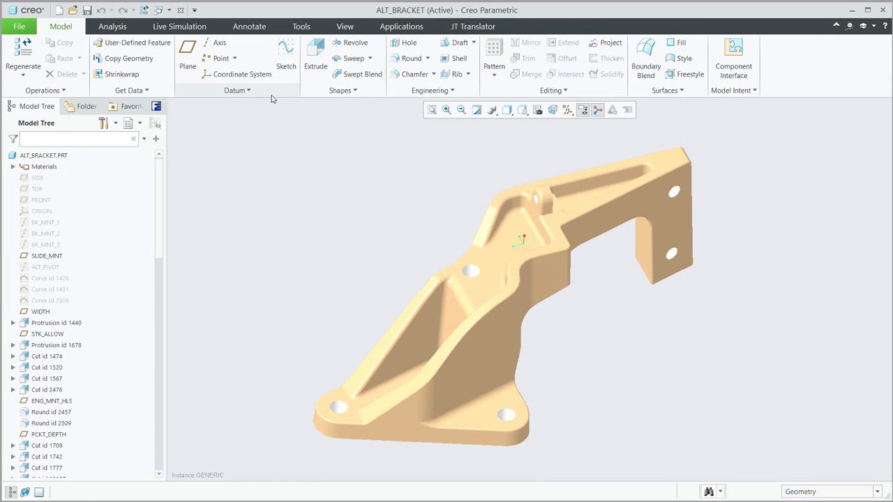
pyautogui.click(470, 25)
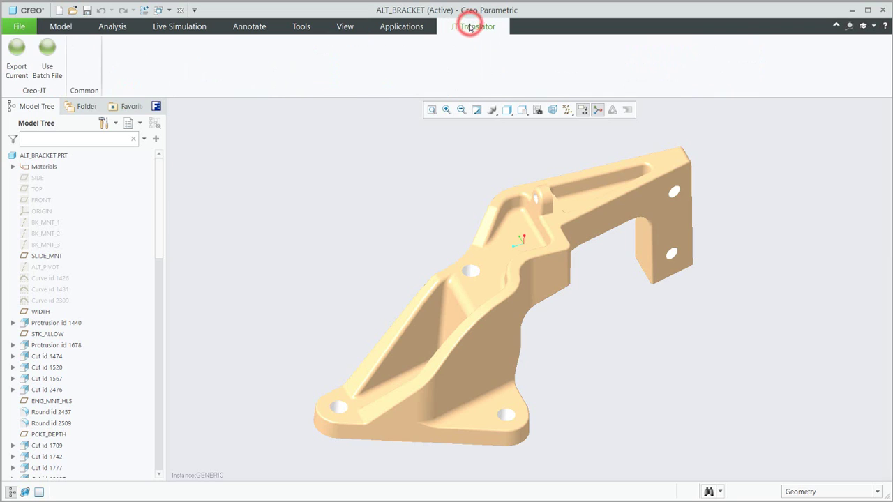
pyautogui.click(17, 53)
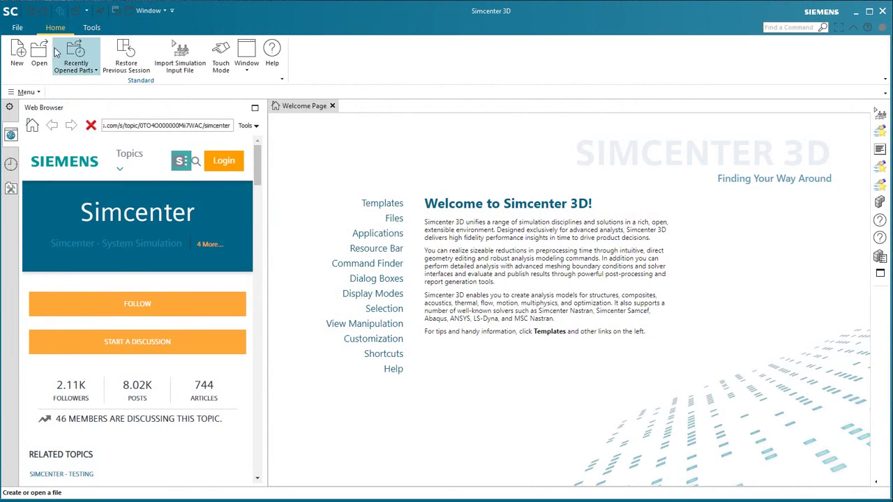
# Switch to Simcenter 3D and open alt_bracket.jt from the jt folder.
pyautogui.click(37, 56)
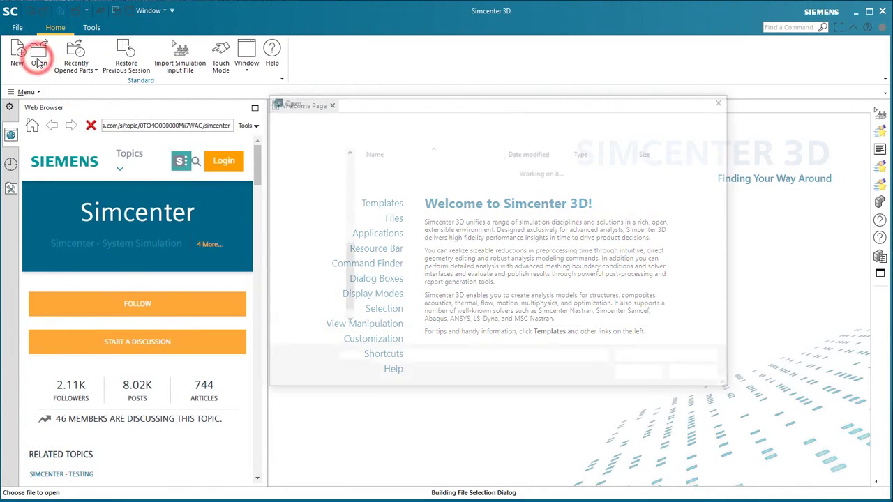
pyautogui.click(381, 169)
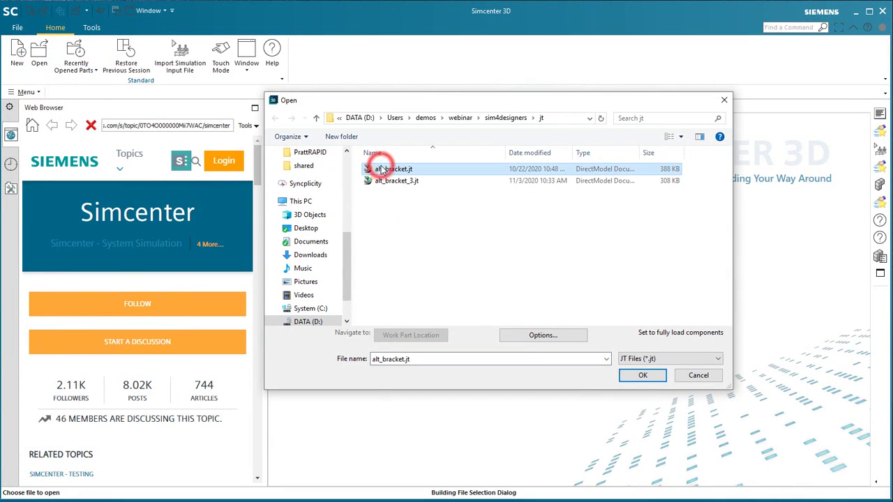
pyautogui.click(643, 376)
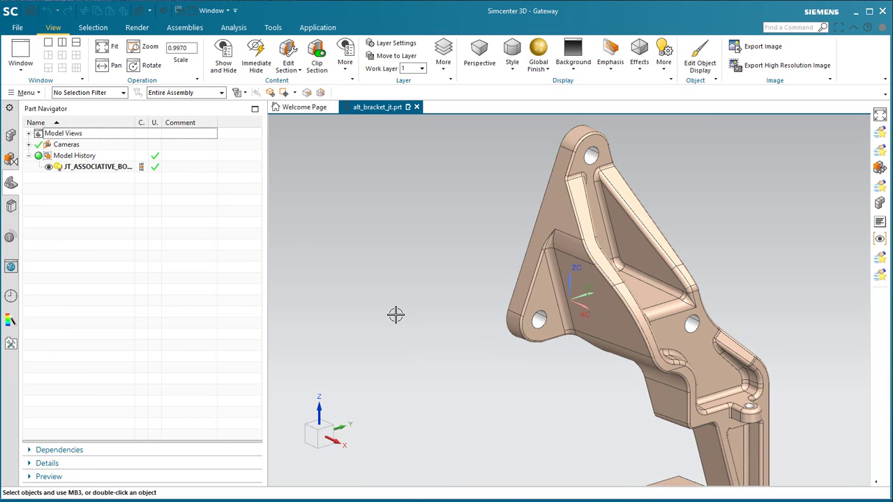
# Inspect the imported bracket from another angle and switch to the Pre/Post application.
pyautogui.moveTo(396, 316); pyautogui.dragTo(379, 335, button='right')
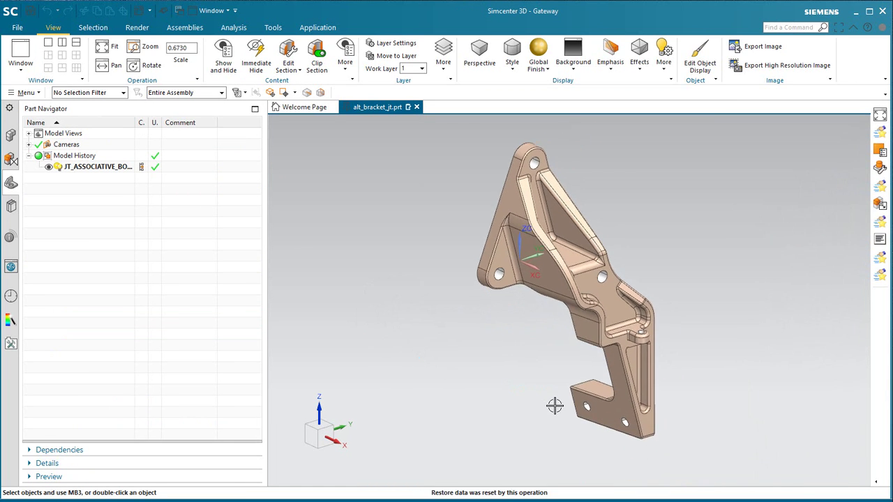
pyautogui.moveTo(554, 405); pyautogui.dragTo(588, 361, button='middle')
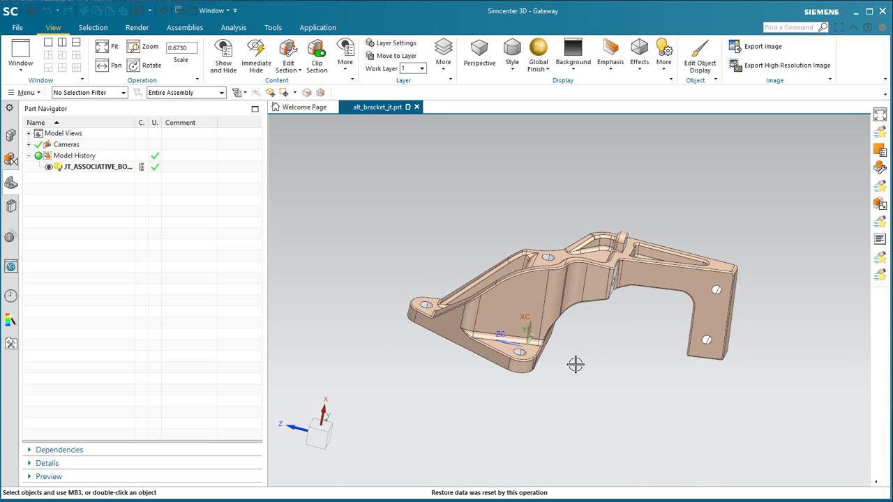
pyautogui.click(318, 28)
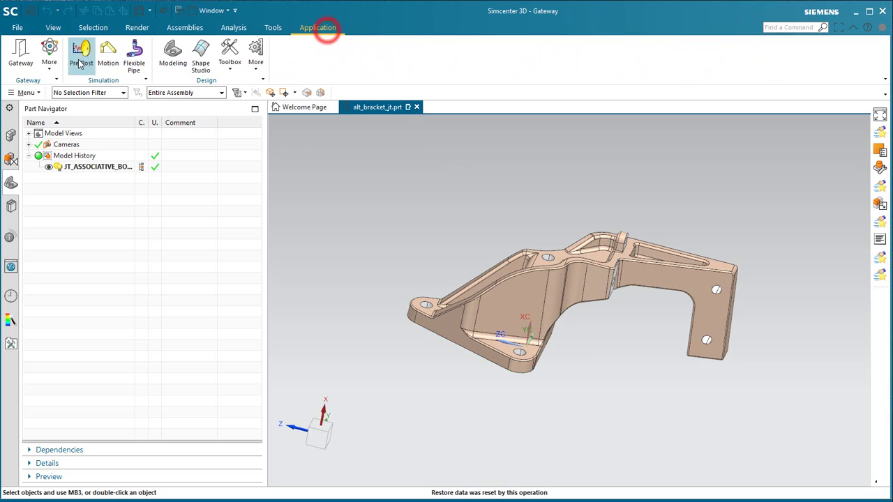
pyautogui.click(77, 61)
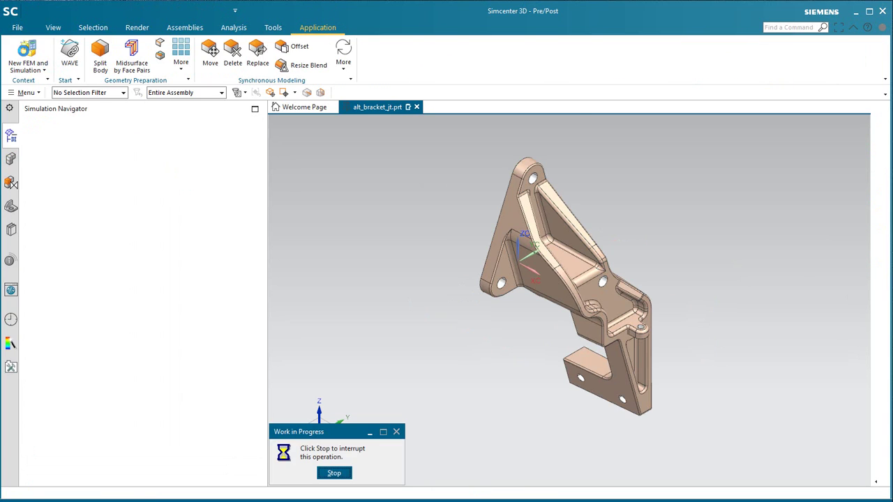
# Create a new FEM and simulation with an idealized part for Simcenter Nastran Structural, including a SOL 101 Linear Statics - Global Constraints solution.
pyautogui.click(27, 53)
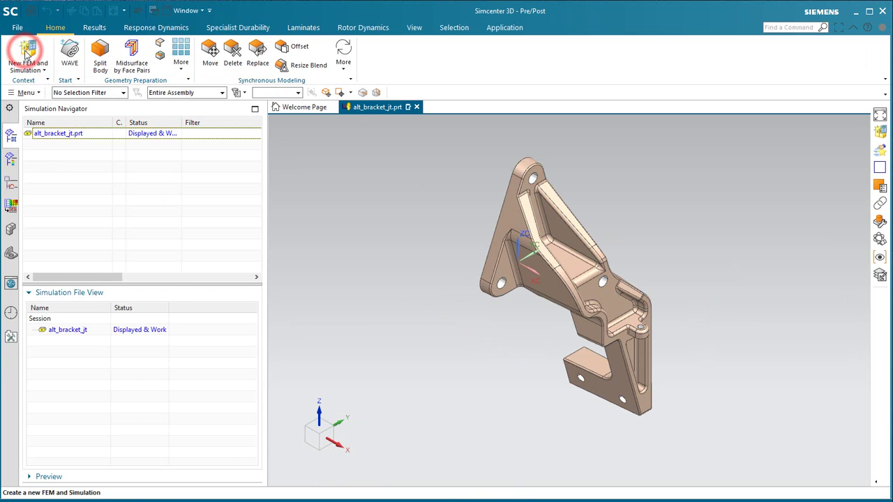
pyautogui.moveTo(101, 87); pyautogui.dragTo(240, 48)
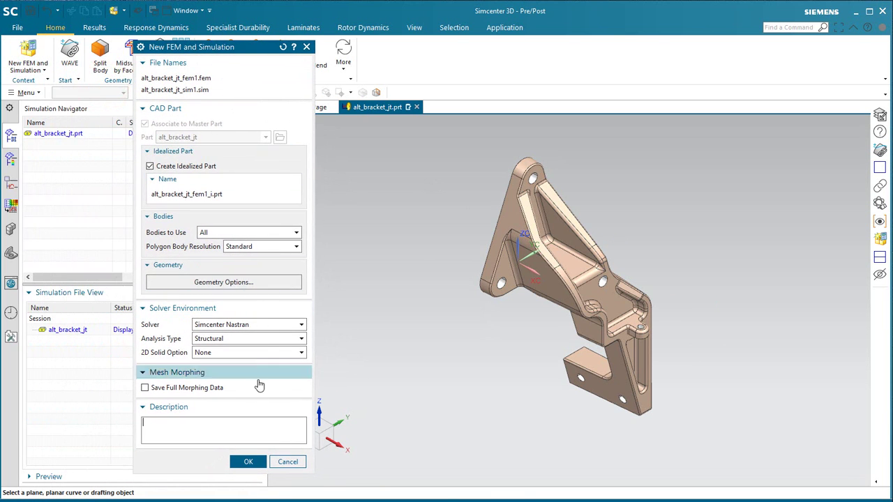
pyautogui.click(247, 462)
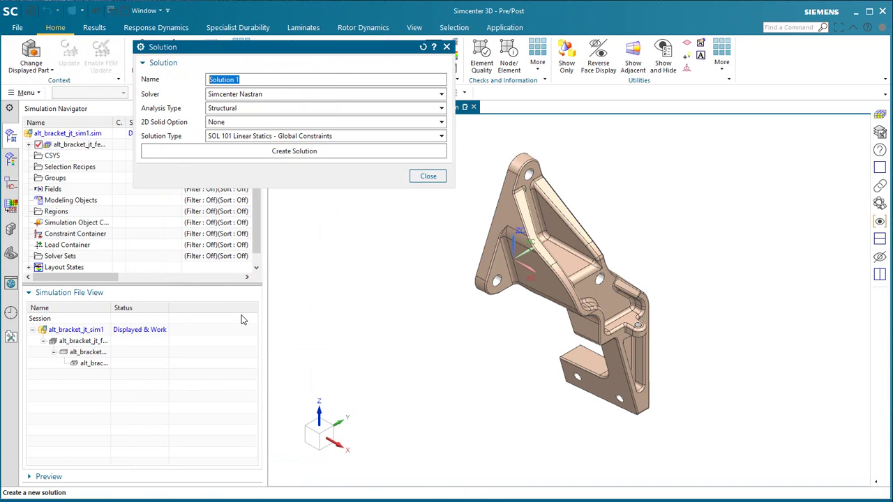
pyautogui.click(241, 150)
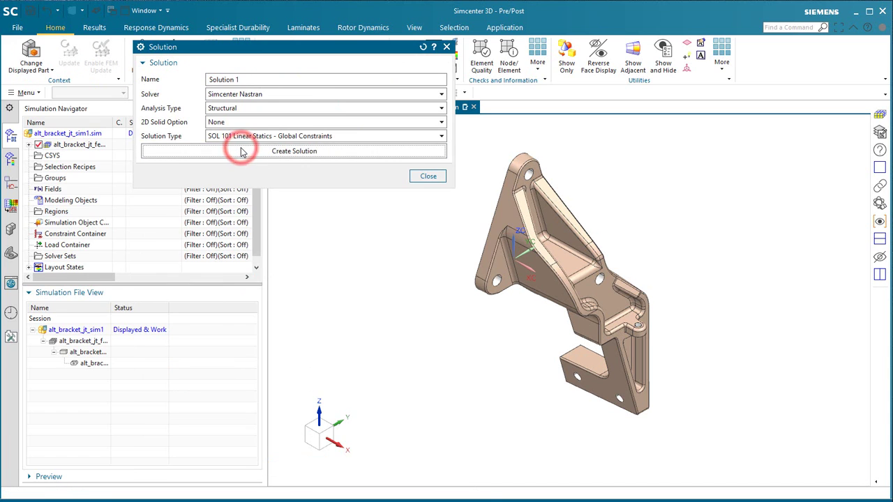
pyautogui.middleClick(368, 429)
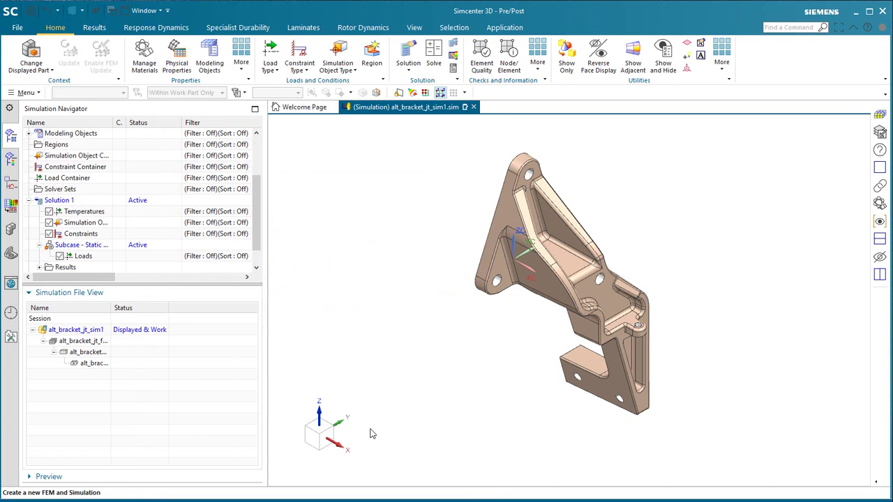
# Display the bracket's idealized part and promote the bracket's solid body into it.
pyautogui.doubleClick(95, 355)
pyautogui.middleClick(319, 284)
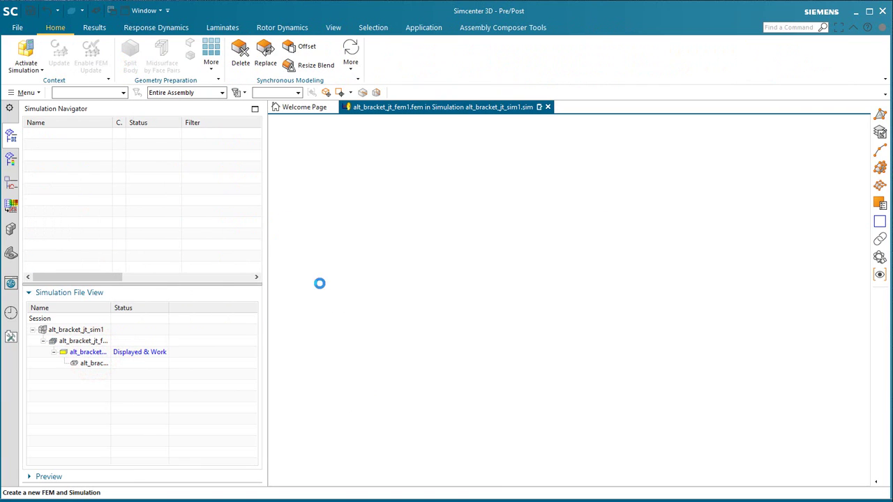
pyautogui.click(77, 54)
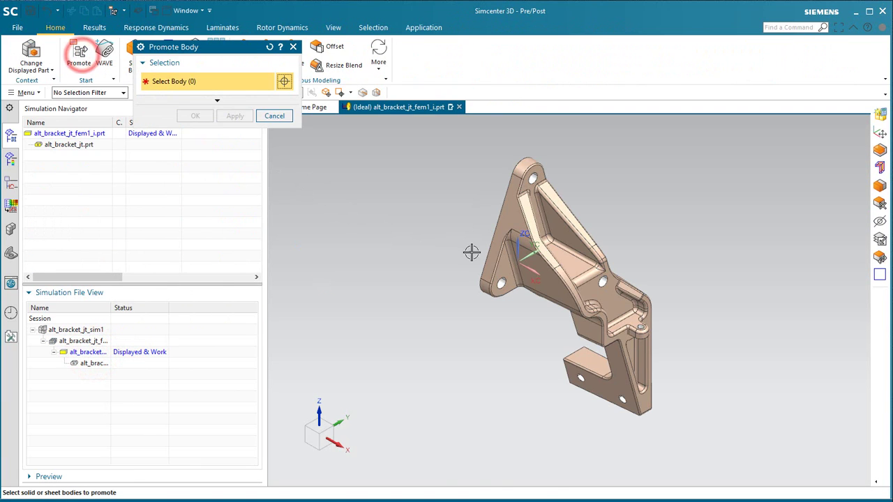
pyautogui.click(552, 259)
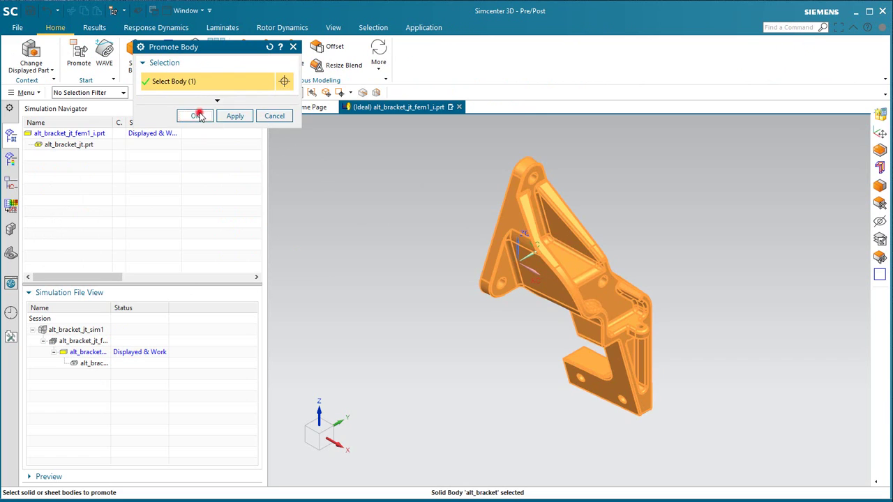
pyautogui.click(195, 116)
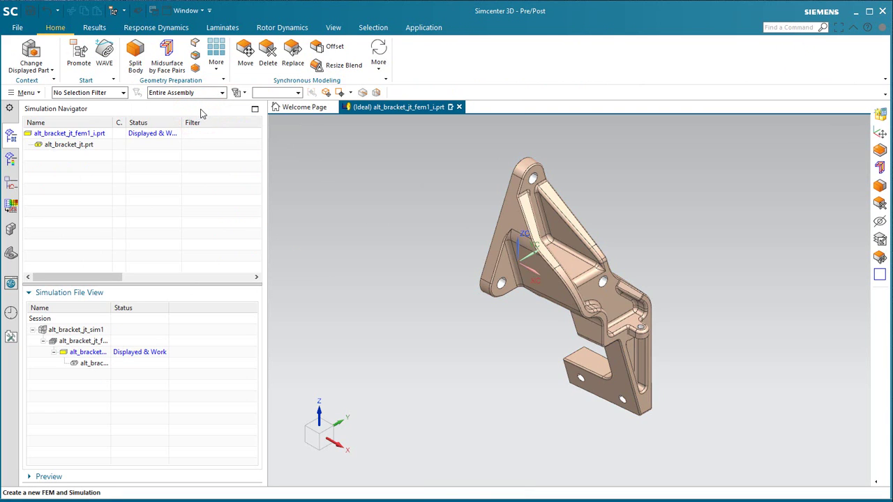
# Switch to Modeling and join the split faces lying on the same surface of the bracket body with Join Face (Legacy).
pyautogui.hotkey('ctrl', 'm')
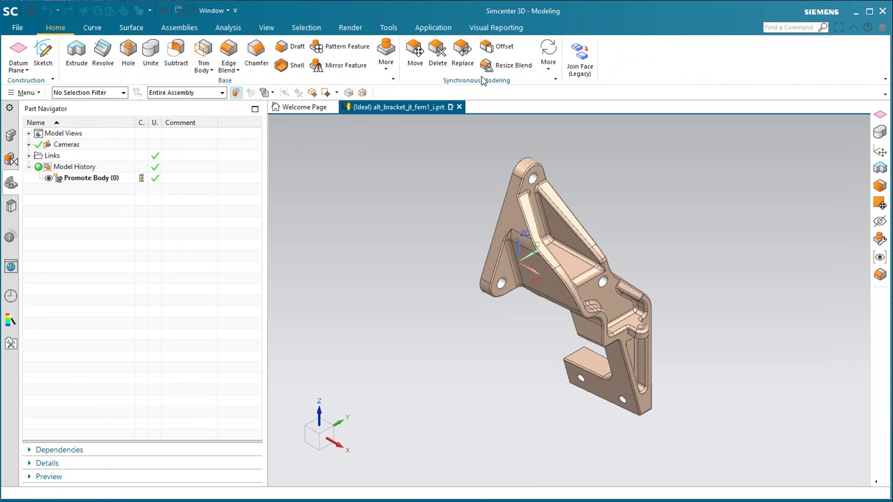
pyautogui.click(580, 60)
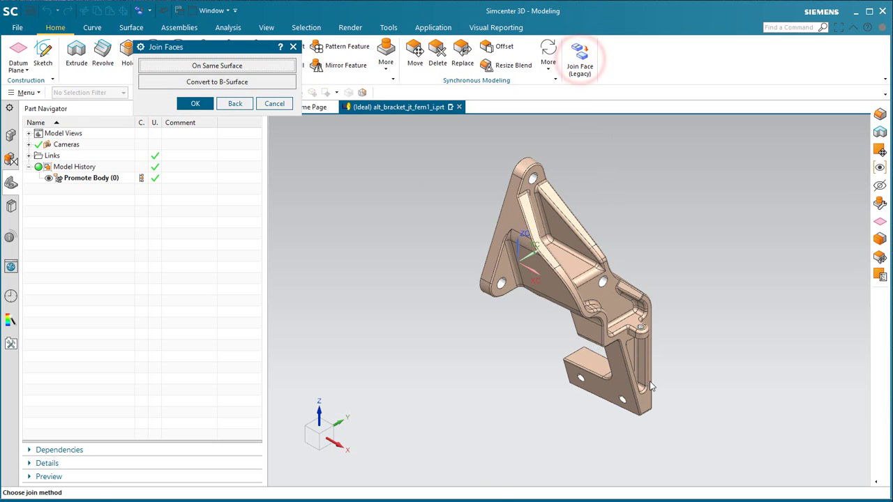
pyautogui.moveTo(650, 386); pyautogui.dragTo(655, 361, button='middle')
pyautogui.scroll(5, 553, 456)
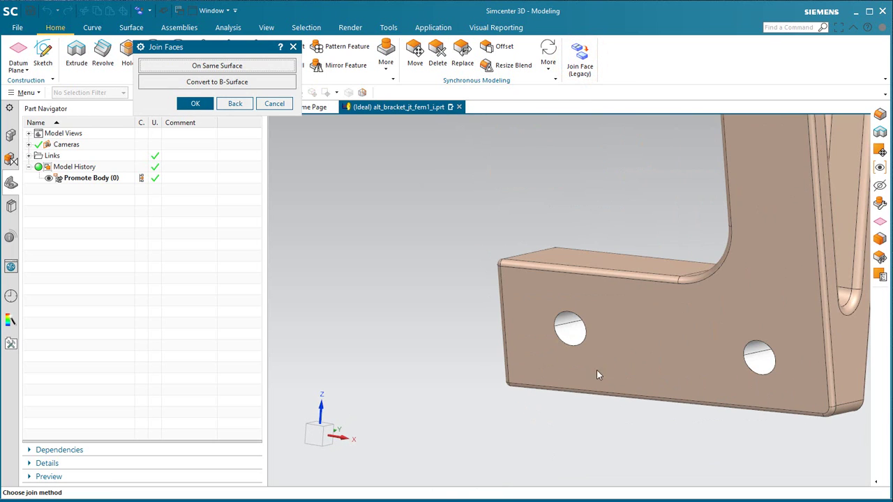
pyautogui.click(252, 66)
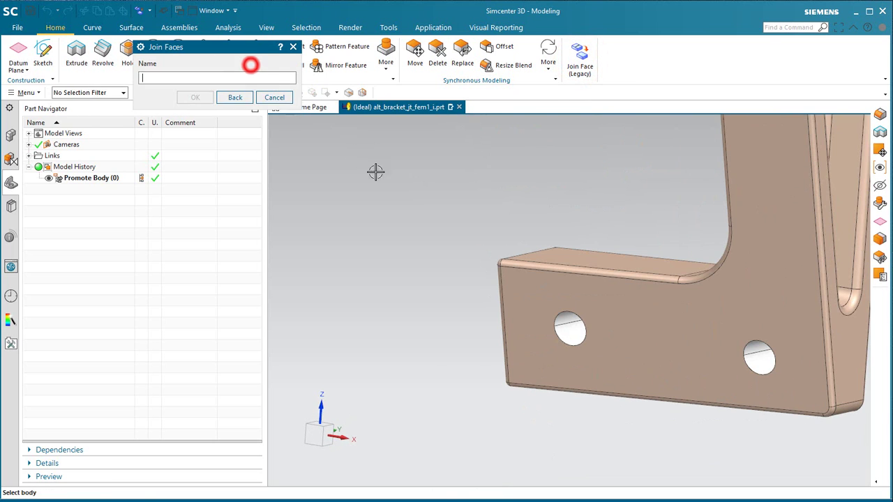
pyautogui.click(663, 333)
pyautogui.scroll(-5, 489, 398)
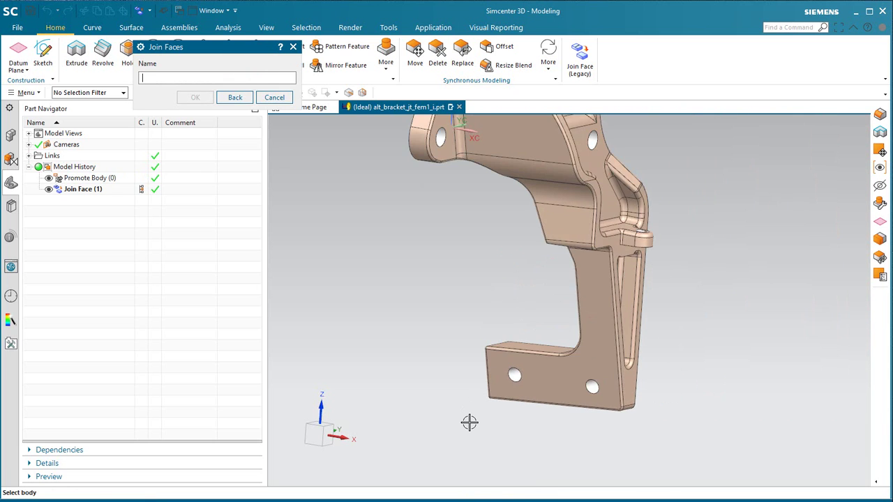
pyautogui.moveTo(471, 421); pyautogui.dragTo(542, 286, button='middle')
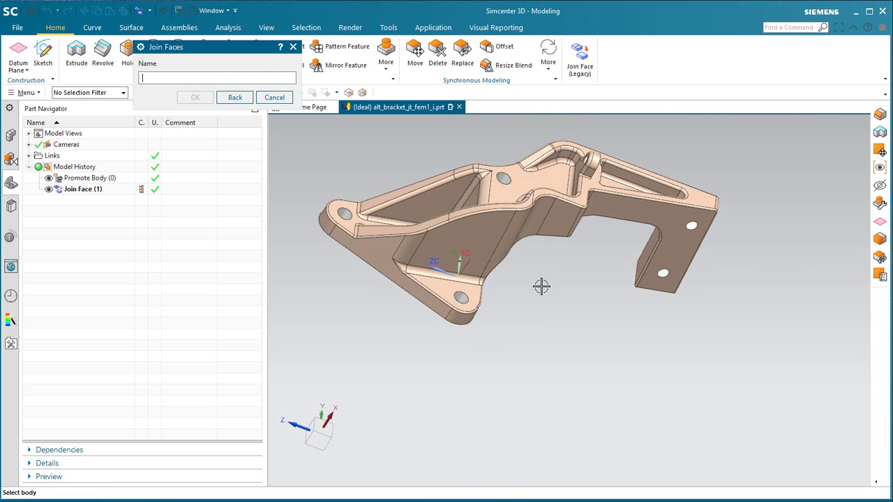
pyautogui.click(280, 97)
# Remove the small lug with its hole beside the bracket's triangular pocket by deleting all of its faces.
pyautogui.moveTo(488, 223); pyautogui.dragTo(565, 174, button='middle')
pyautogui.scroll(8, 544, 190)
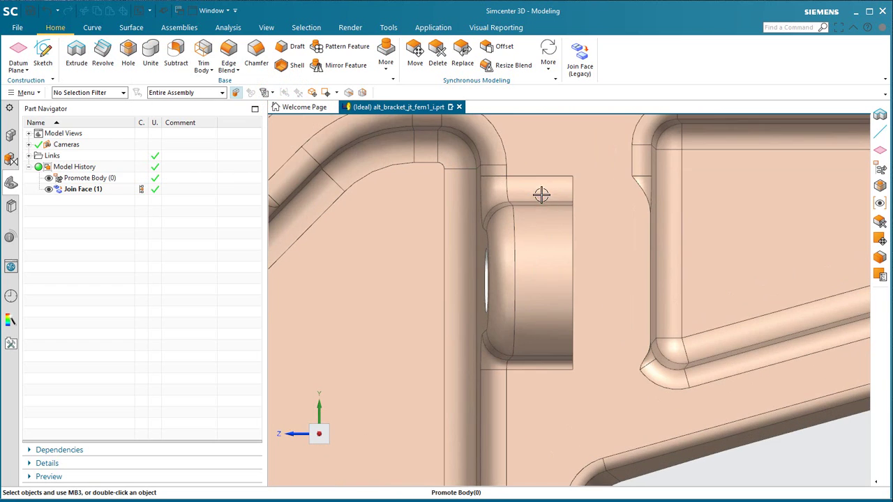
pyautogui.click(437, 52)
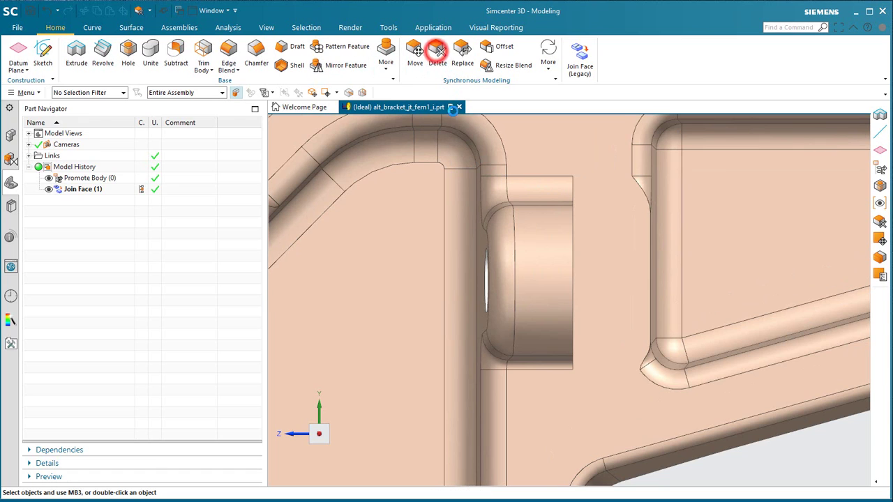
pyautogui.moveTo(578, 170); pyautogui.dragTo(482, 338)
pyautogui.moveTo(479, 375); pyautogui.dragTo(479, 375)
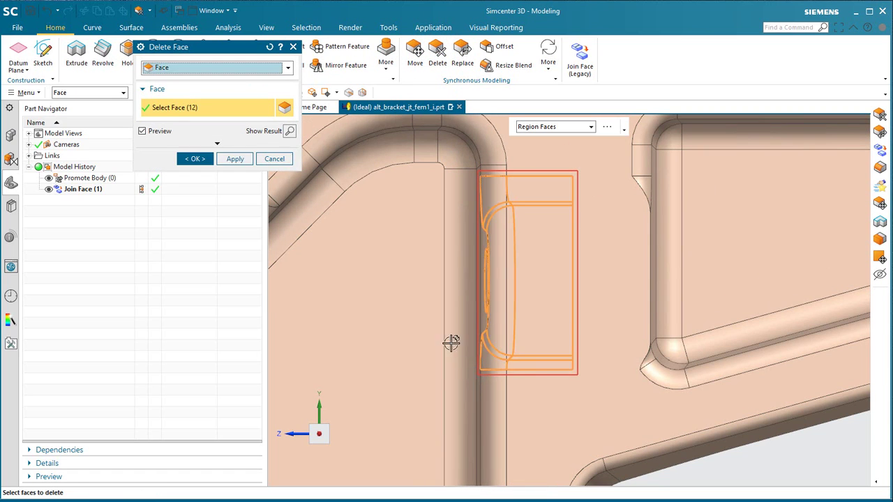
pyautogui.moveTo(451, 325)
pyautogui.mouseDown(button='middle')
pyautogui.moveTo(461, 309)
pyautogui.moveTo(454, 318)
pyautogui.mouseUp(button='middle')
pyautogui.scroll(-4, 443, 396)
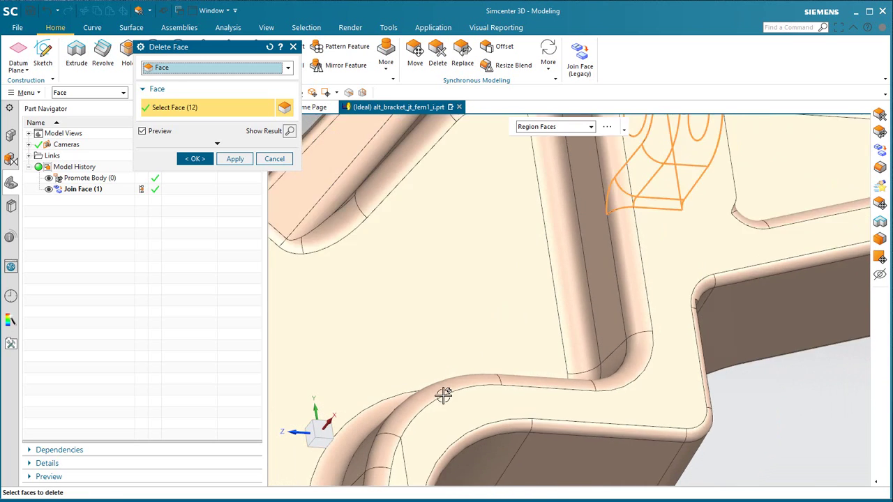
pyautogui.click(200, 155)
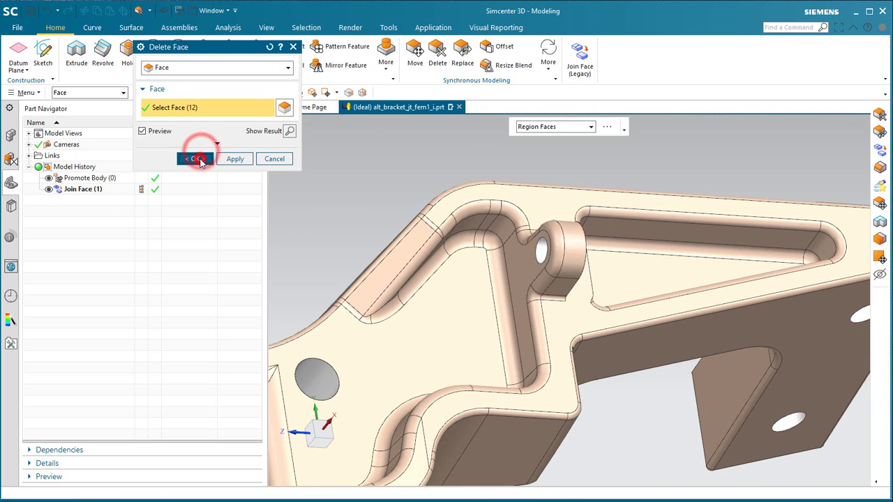
# Return to Pre/Post and display the FEM part with the simplified geometry, dismissing the update log.
pyautogui.moveTo(488, 370); pyautogui.dragTo(509, 288, button='middle')
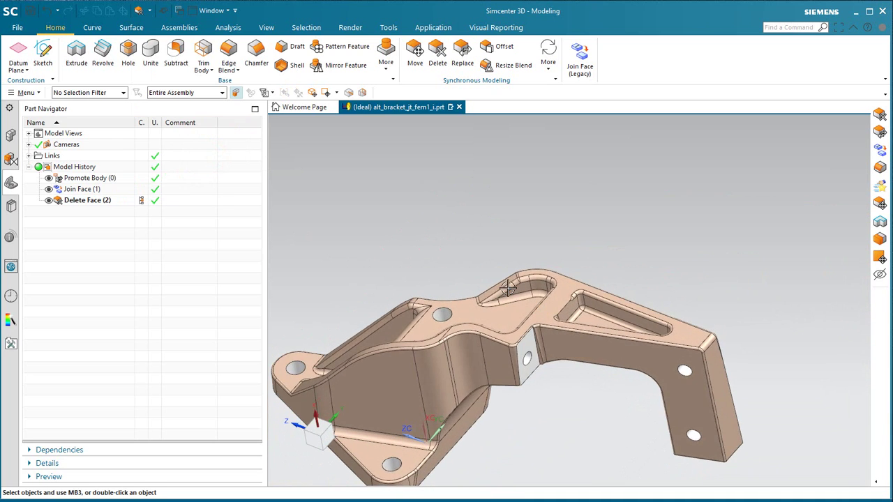
pyautogui.scroll(-1, 547, 183)
pyautogui.scroll(1, 481, 326)
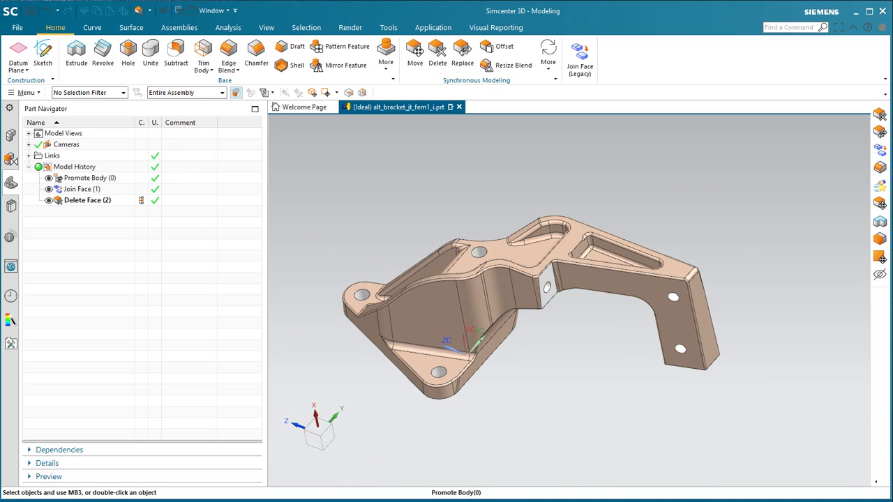
pyautogui.click(427, 28)
pyautogui.click(81, 53)
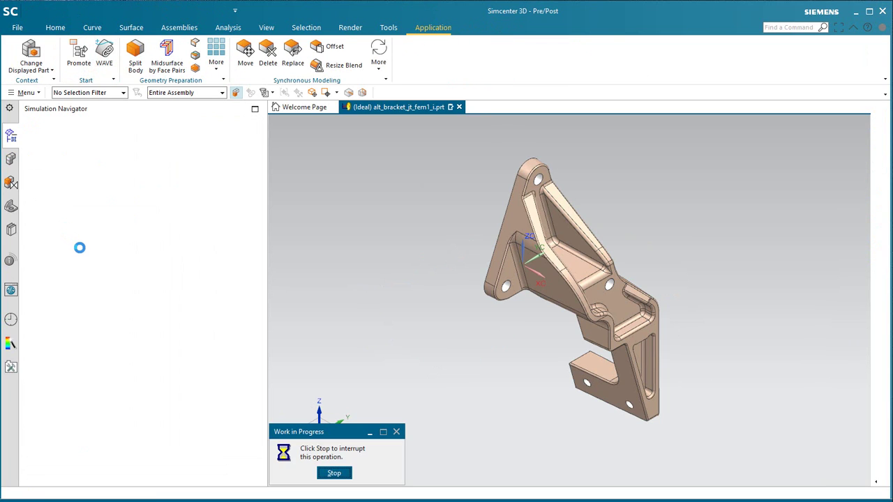
pyautogui.doubleClick(97, 341)
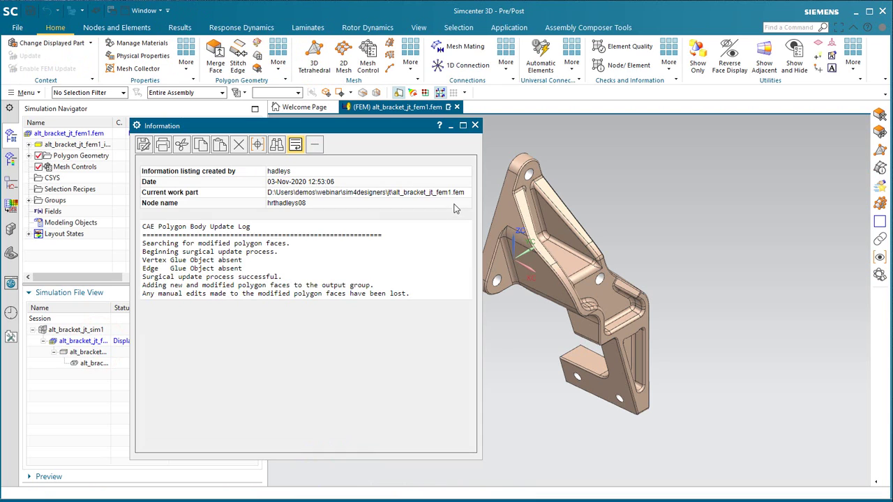
pyautogui.click(476, 126)
pyautogui.moveTo(475, 124); pyautogui.dragTo(586, 249, button='middle')
pyautogui.scroll(2, 639, 280)
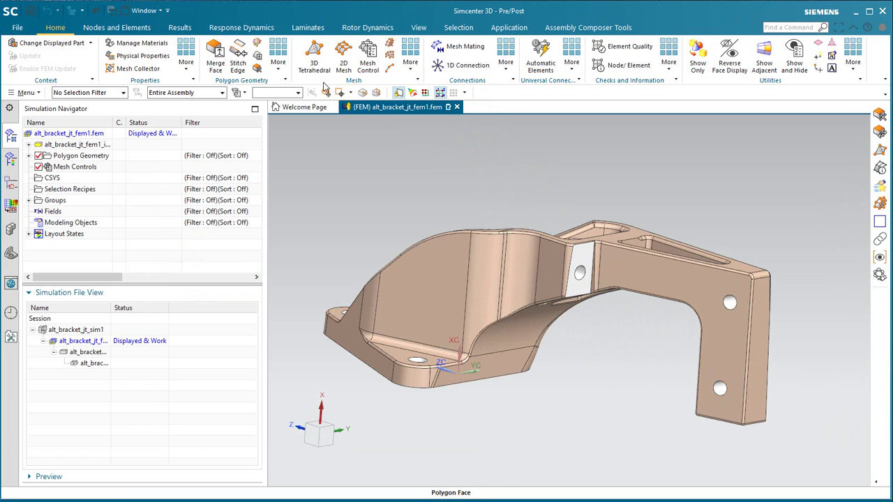
# Mesh the bracket body with a 3D tetrahedral mesh of CTETRA(10) elements, using a 0.1 in element size and an automatically created collector.
pyautogui.click(314, 62)
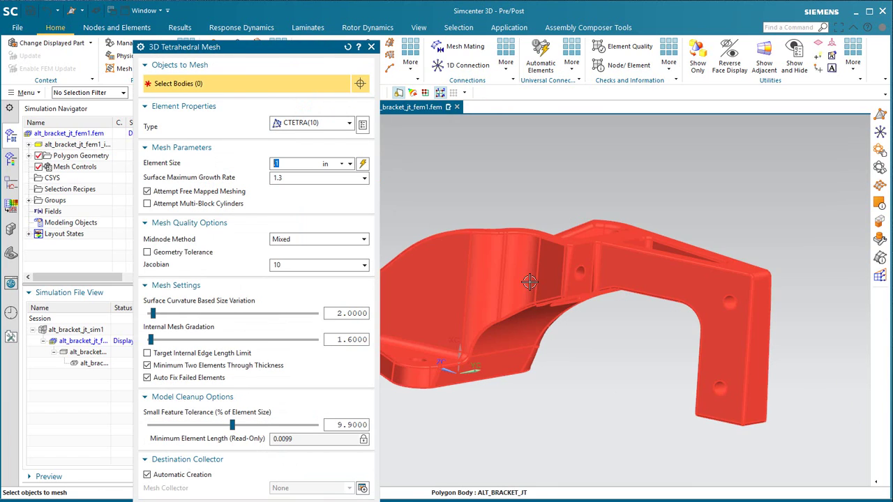
pyautogui.click(529, 281)
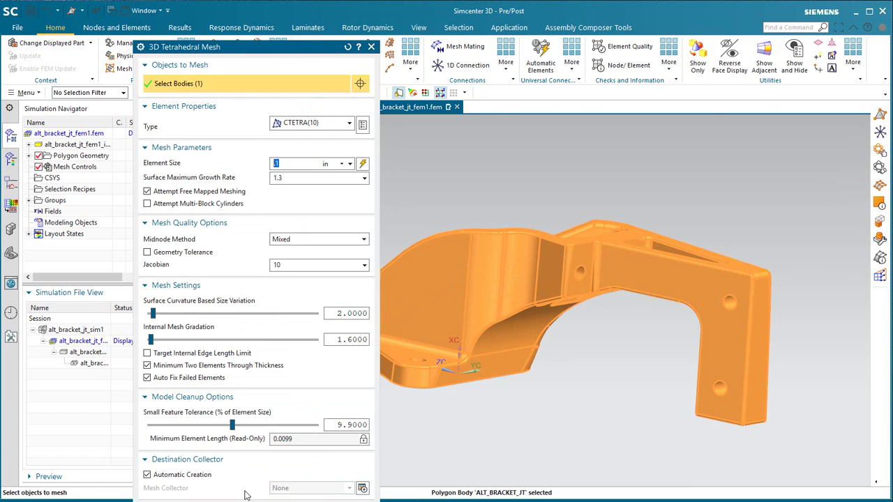
pyautogui.moveTo(244, 500); pyautogui.dragTo(243, 478)
pyautogui.moveTo(382, 298); pyautogui.dragTo(382, 328)
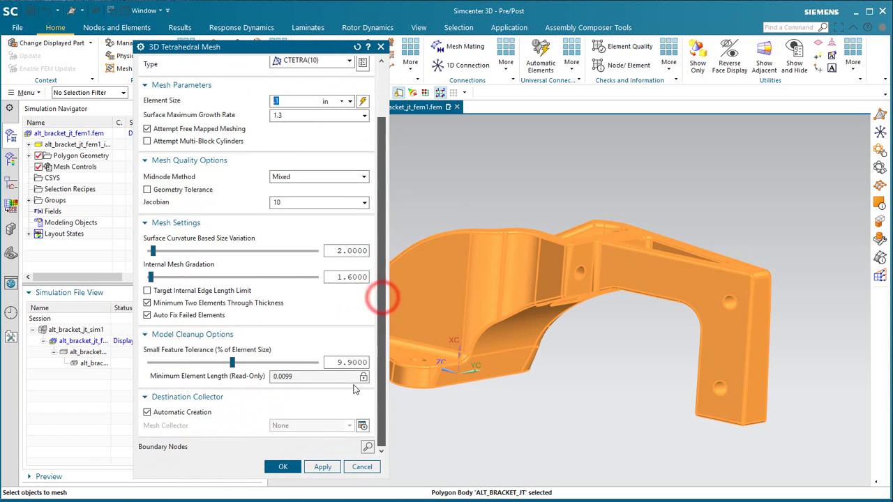
pyautogui.click(283, 467)
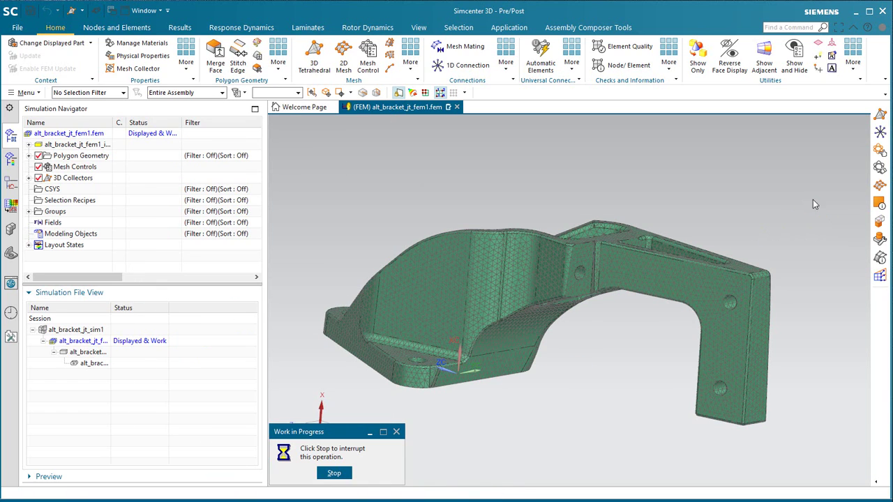
# Assign the library material AISI_310_SS to the meshed bracket body.
pyautogui.click(878, 153)
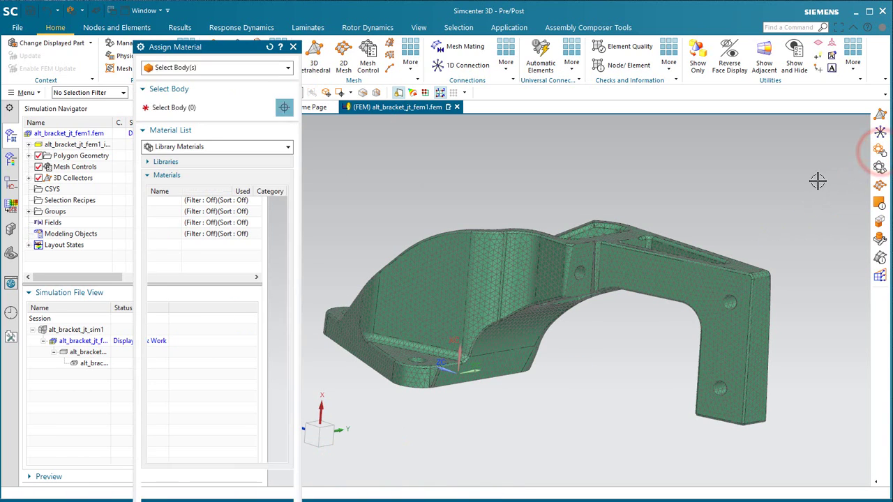
pyautogui.click(598, 253)
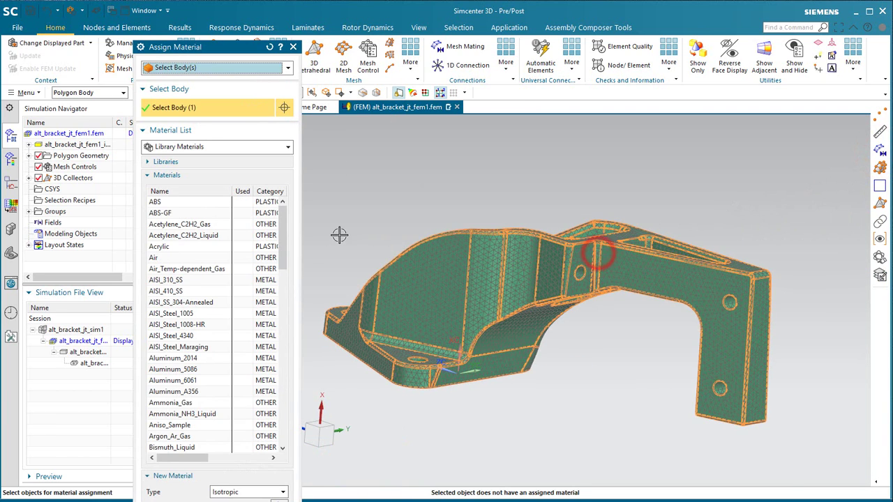
pyautogui.doubleClick(173, 281)
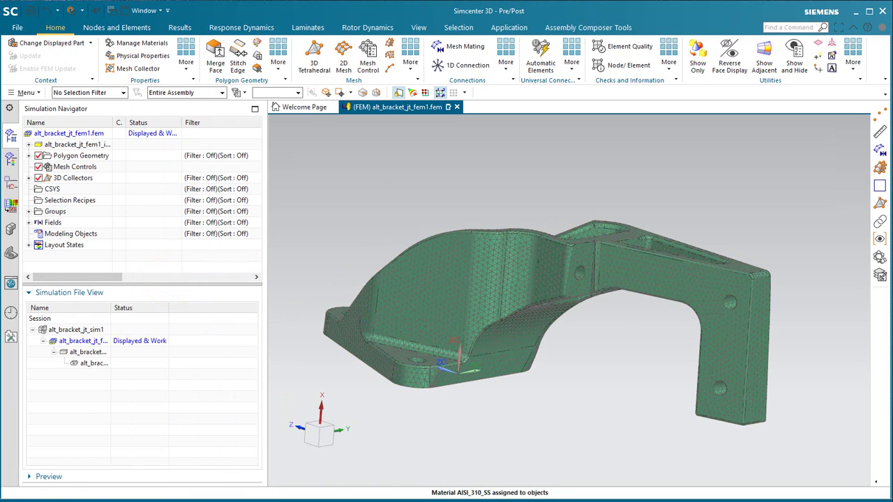
# Display the simulation alt_bracket_jt_sim1 and apply a constraint to the flat triangular mounting face of the bracket.
pyautogui.doubleClick(76, 330)
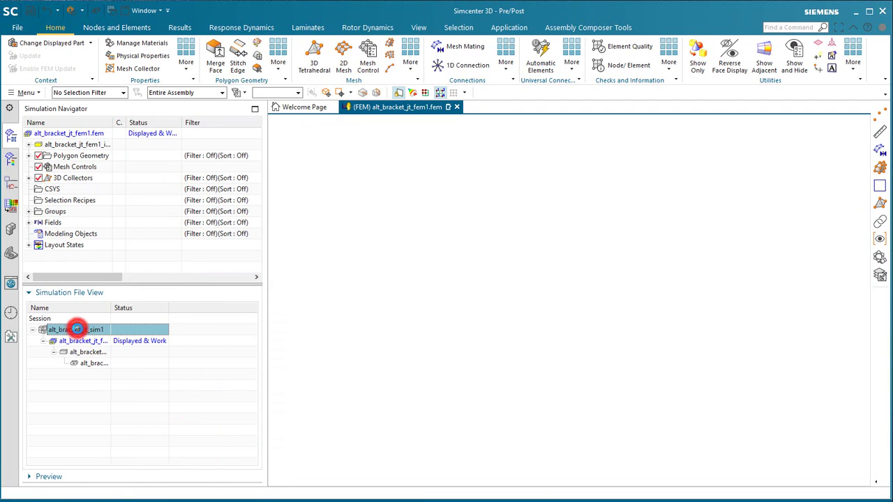
pyautogui.moveTo(363, 374); pyautogui.dragTo(411, 367, button='middle')
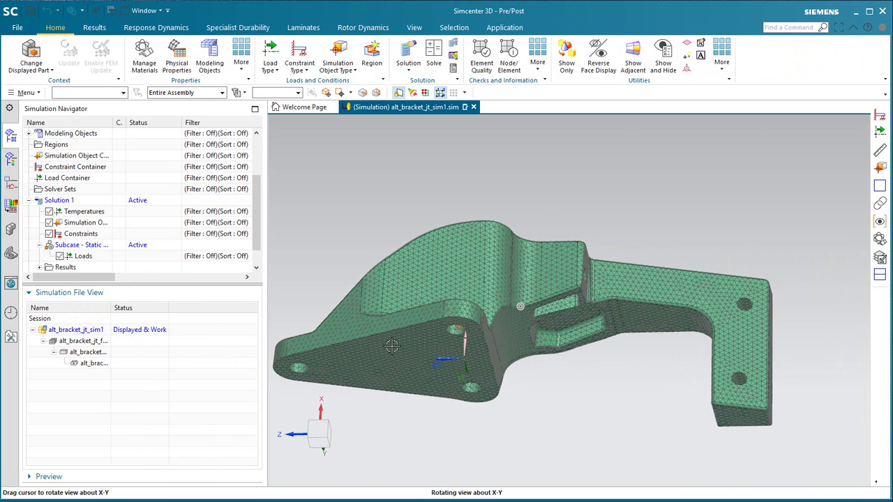
pyautogui.rightClick(418, 369)
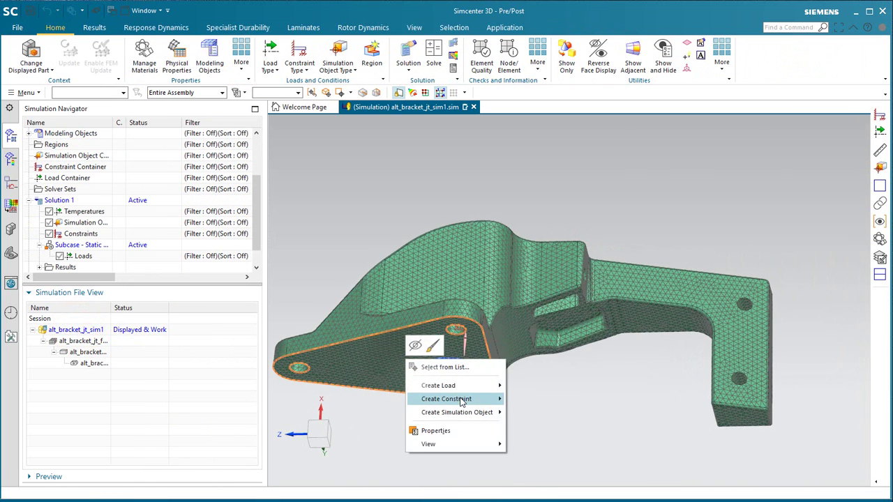
pyautogui.moveTo(469, 400)
pyautogui.click(553, 442)
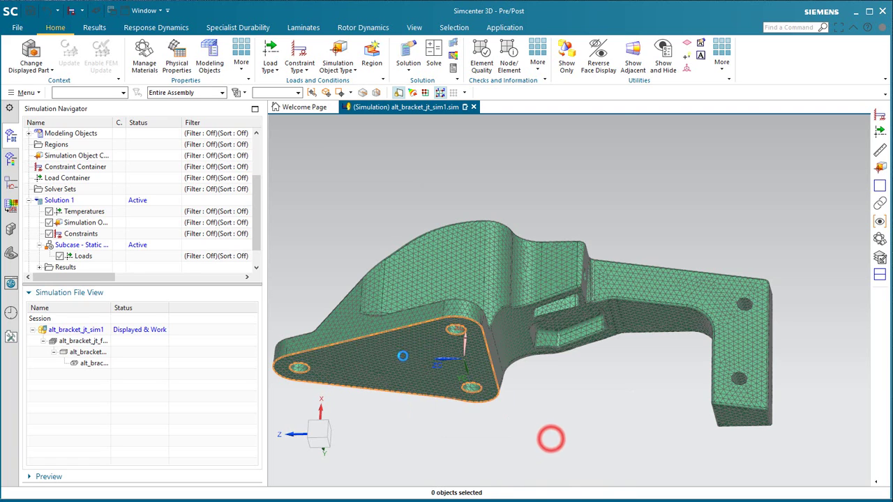
pyautogui.middleClick(334, 259)
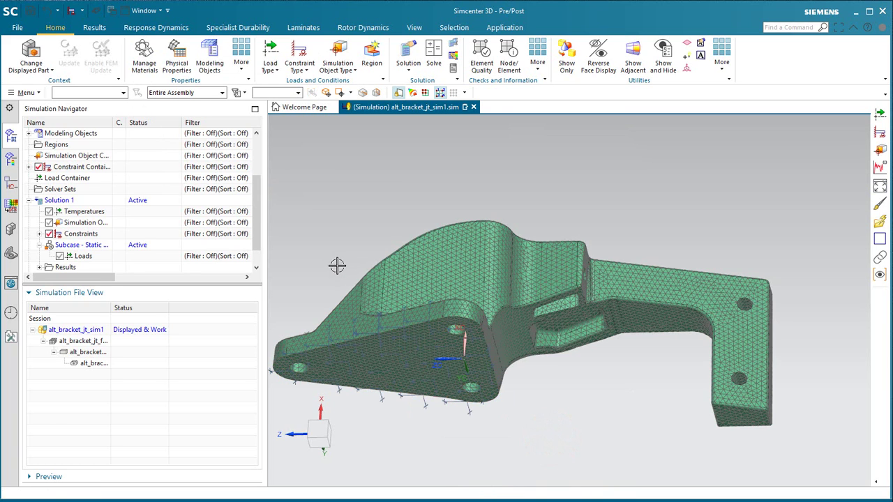
# Apply a 1000 lbf bearing load along XC, with a 180° angle, to the lower hole at the free end of the bracket arm.
pyautogui.rightClick(738, 379)
pyautogui.moveTo(793, 412)
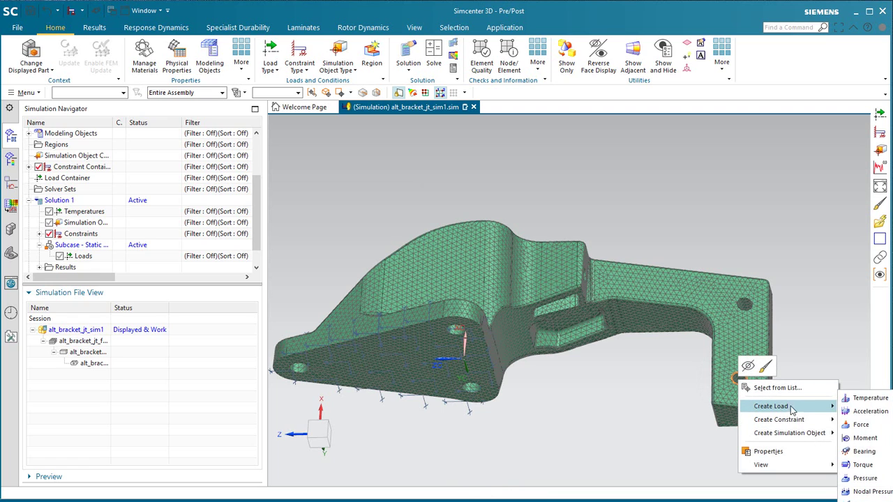
pyautogui.click(861, 451)
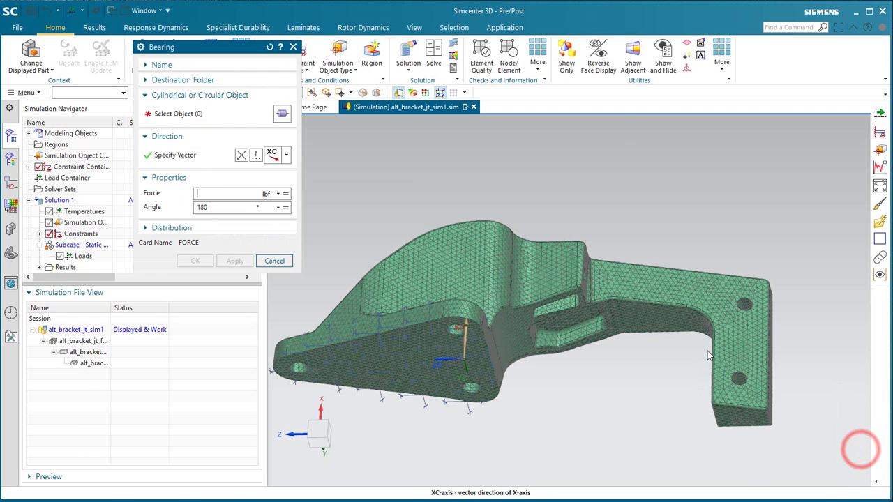
pyautogui.write('1000')
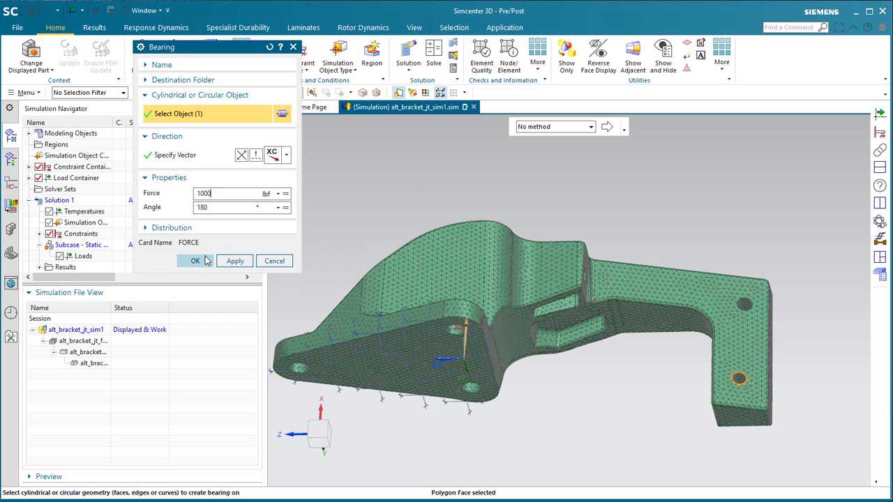
pyautogui.click(198, 261)
# Solve Solution 1 with Simcenter Nastran, decline the message review, and dismiss the solver information and job monitor windows.
pyautogui.scroll(5, 739, 391)
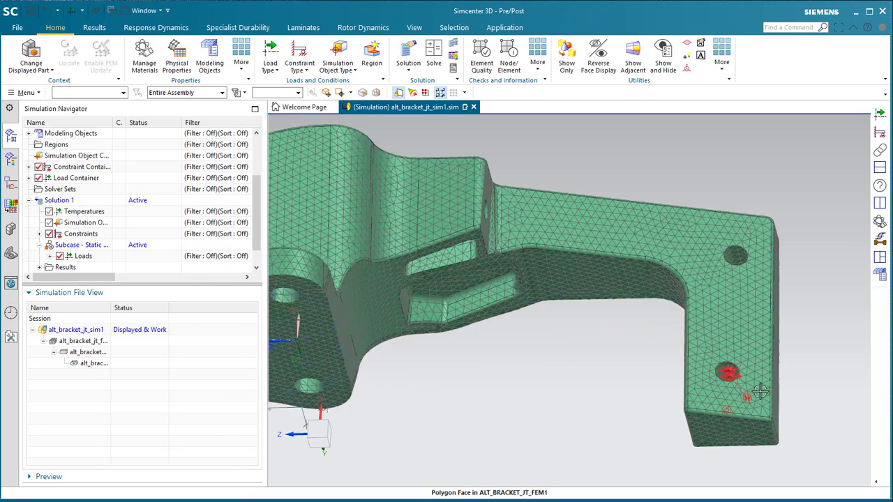
pyautogui.moveTo(738, 392); pyautogui.dragTo(742, 412, button='middle')
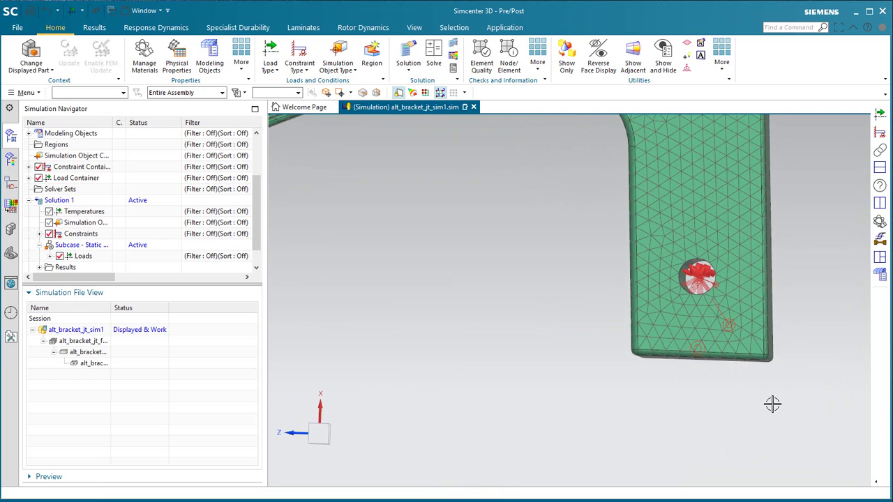
pyautogui.scroll(-2, 777, 390)
pyautogui.scroll(-2, 777, 390)
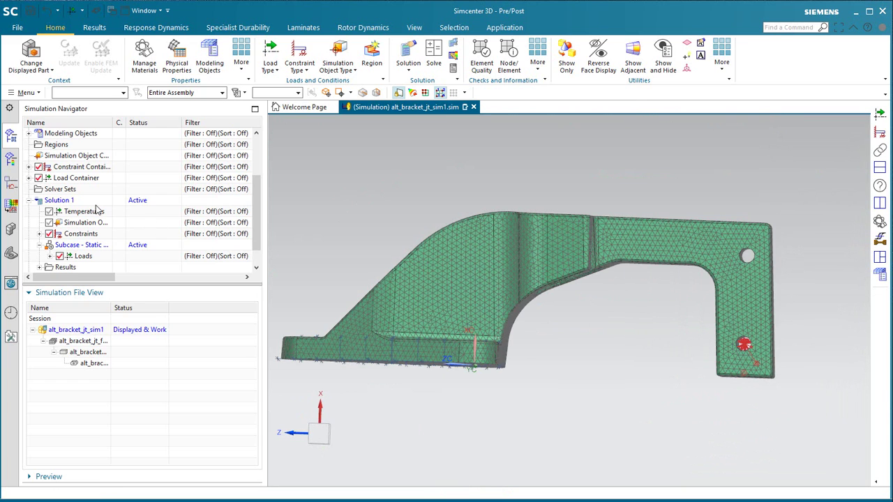
pyautogui.rightClick(60, 201)
pyautogui.click(112, 461)
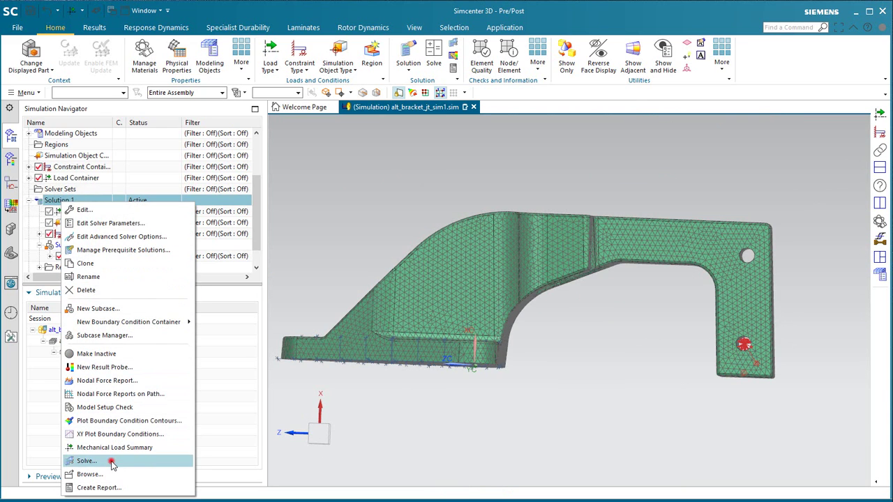
pyautogui.press('Return')
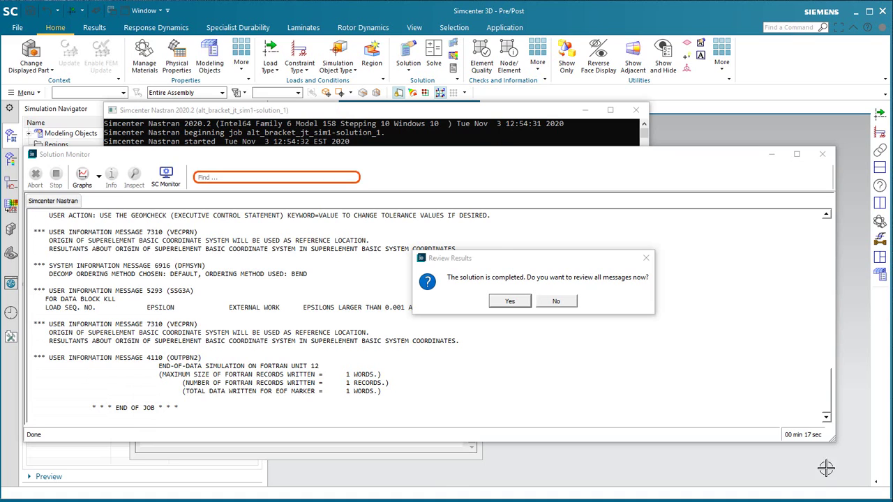
pyautogui.click(547, 302)
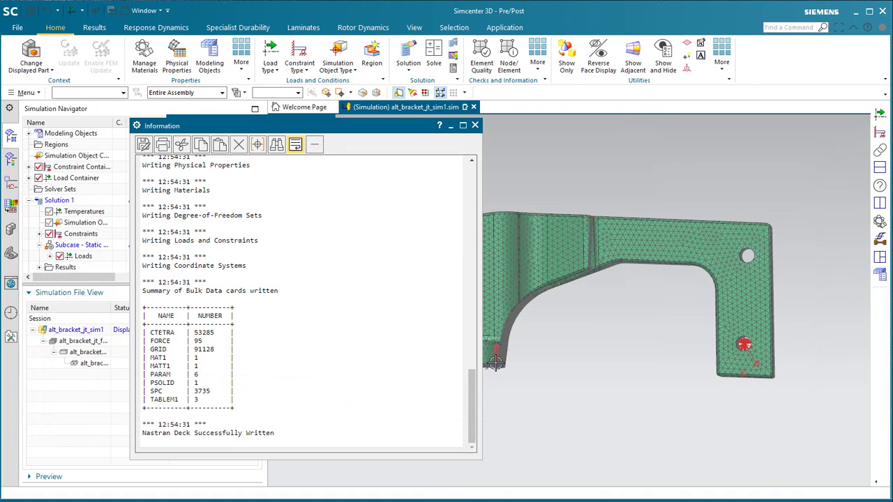
pyautogui.click(476, 126)
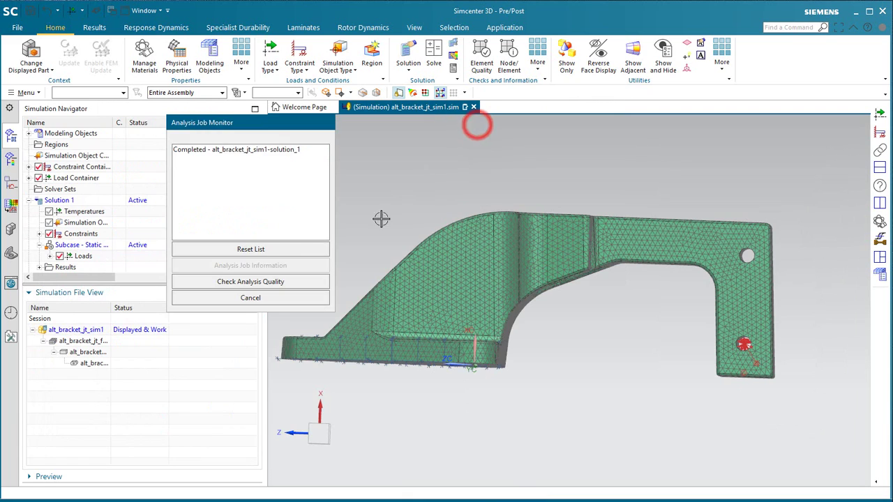
pyautogui.click(310, 298)
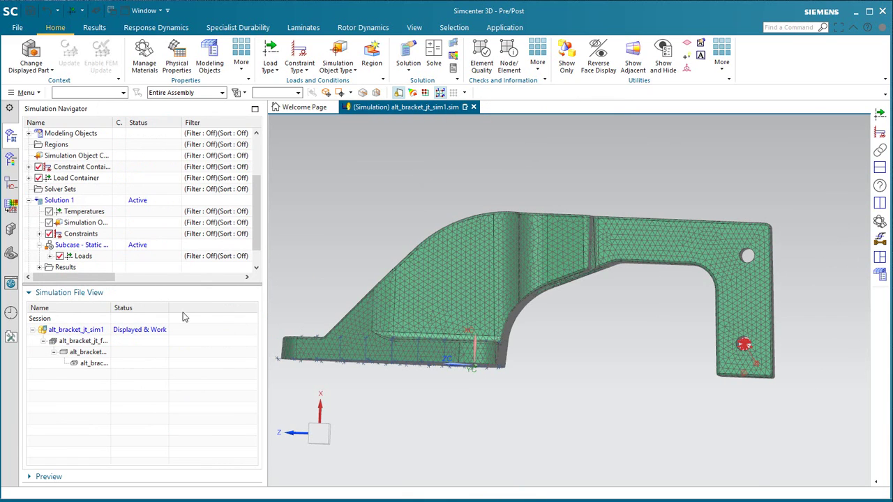
# Plot the X component of nodal displacement from the structural results, and play and stop its deformation animation.
pyautogui.click(41, 268)
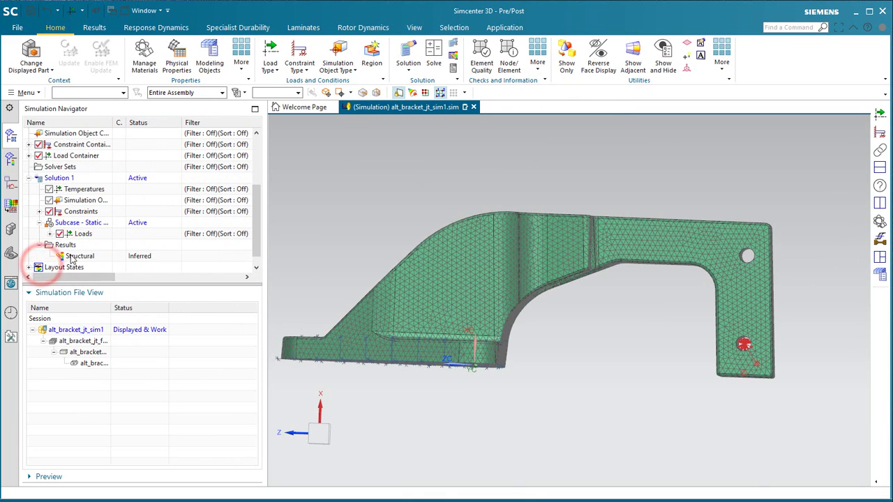
pyautogui.doubleClick(63, 256)
pyautogui.click(39, 155)
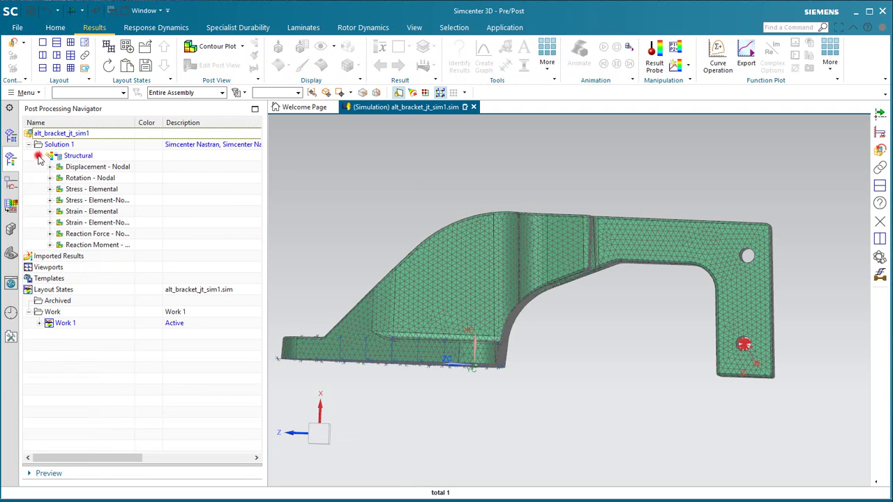
pyautogui.click(49, 167)
pyautogui.doubleClick(69, 178)
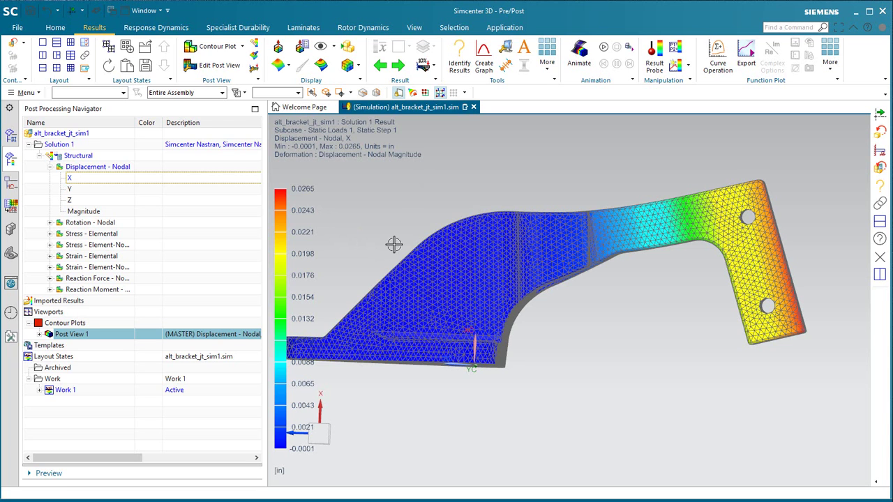
pyautogui.click(604, 49)
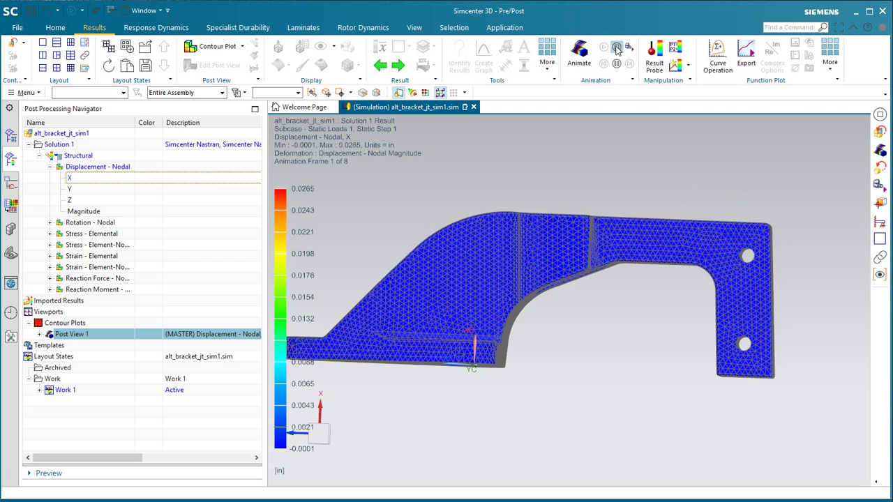
pyautogui.click(617, 47)
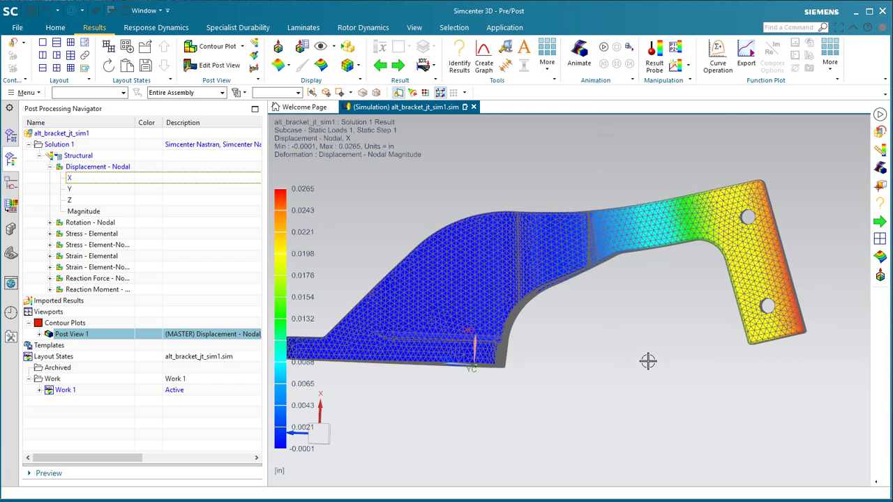
# Plot the element-nodal Von-Mises stress with averaged values.
pyautogui.doubleClick(123, 241)
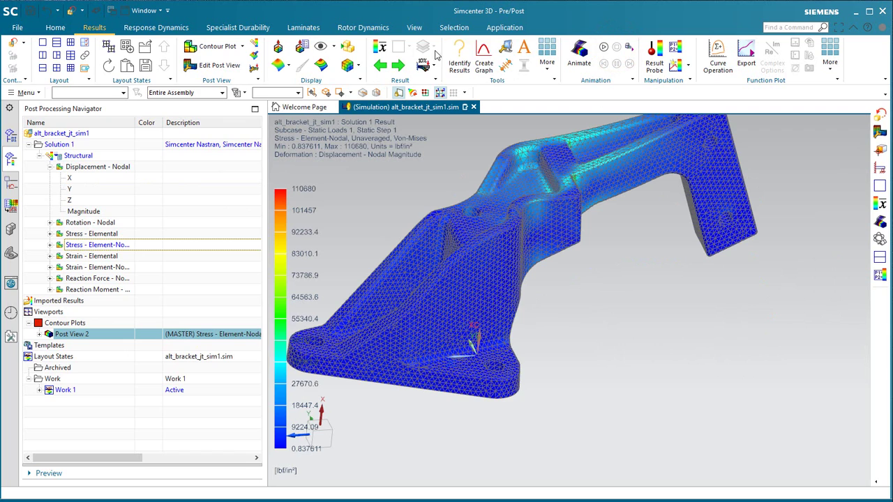
pyautogui.click(379, 46)
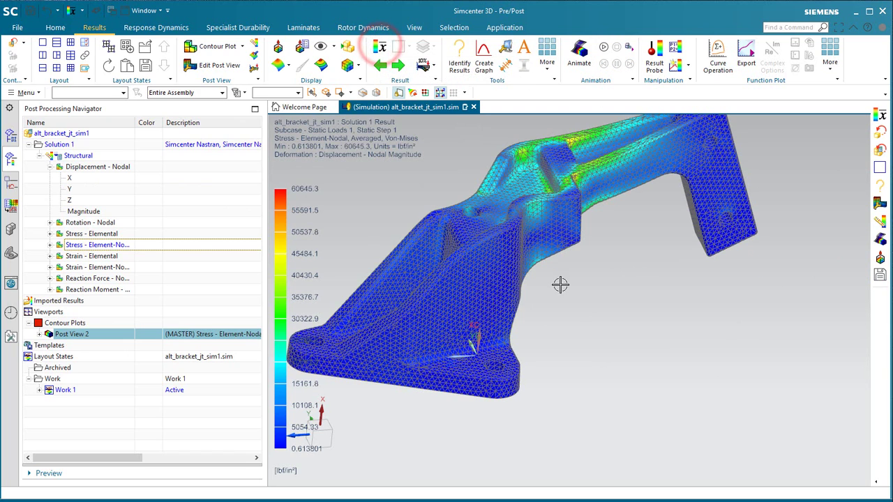
# Examine the Von-Mises stress distribution around the ribs, pockets and fillets where the bracket's arm meets its base.
pyautogui.moveTo(564, 286); pyautogui.dragTo(566, 270, button='middle')
pyautogui.moveTo(597, 165); pyautogui.dragTo(634, 186, button='middle')
pyautogui.scroll(3, 631, 196)
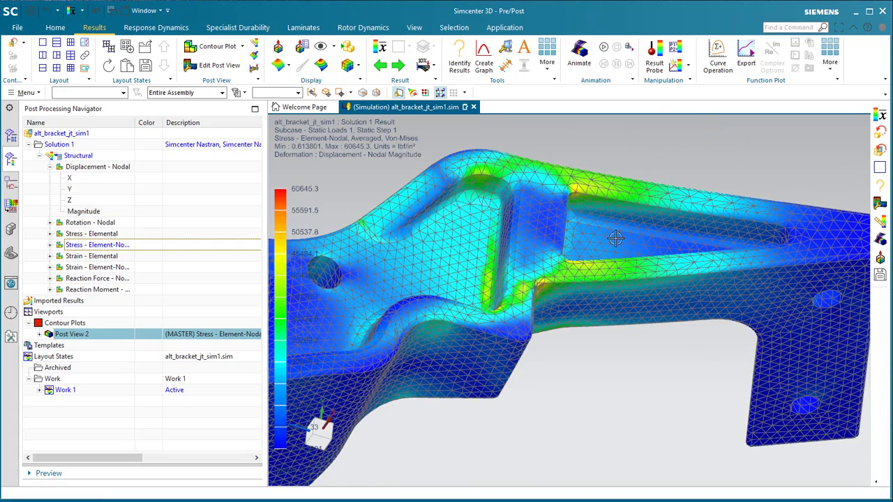
pyautogui.moveTo(615, 234); pyautogui.dragTo(568, 239, button='middle')
pyautogui.scroll(3, 533, 316)
pyautogui.moveTo(526, 295); pyautogui.dragTo(594, 396, button='middle')
pyautogui.hotkey('ctrl', 'f')
pyautogui.scroll(-1, 606, 274)
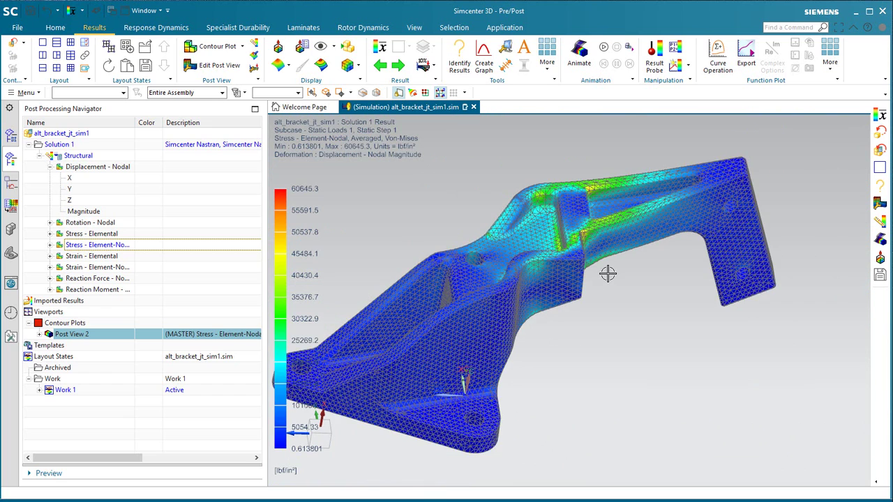
pyautogui.scroll(-1, 604, 275)
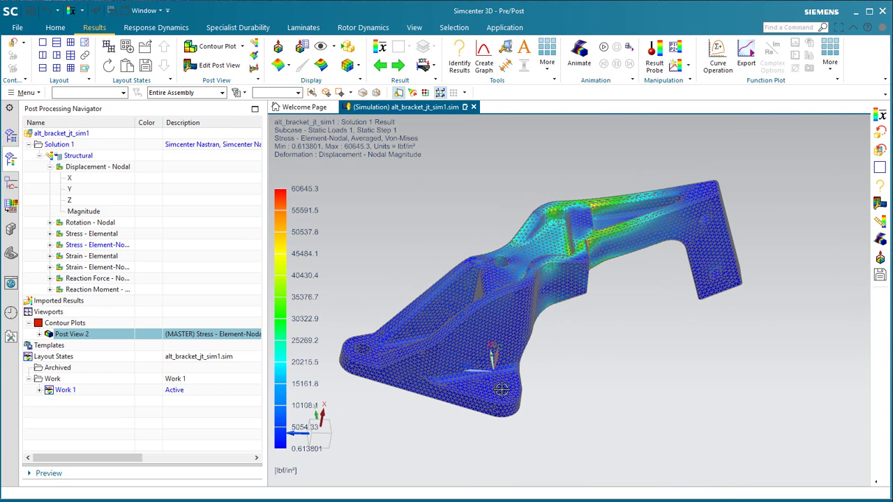
# Leave the stress results view, return to the simulation model, and save all modified parts.
pyautogui.click(12, 43)
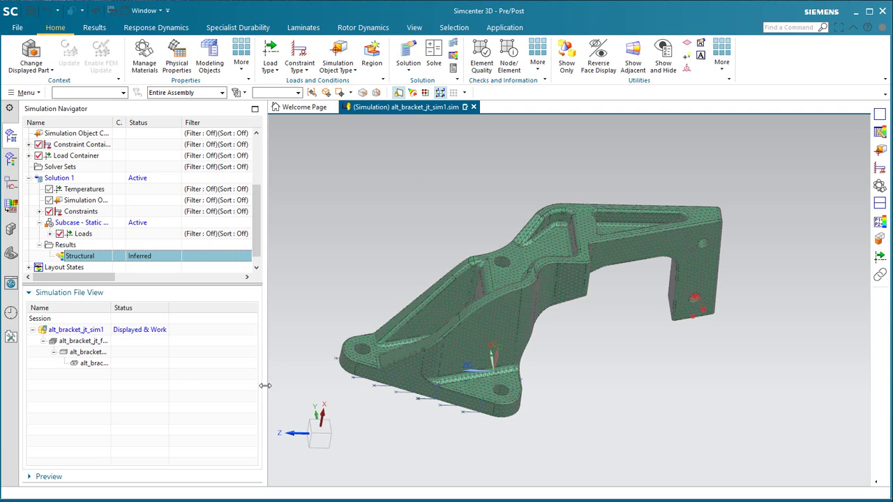
pyautogui.click(16, 28)
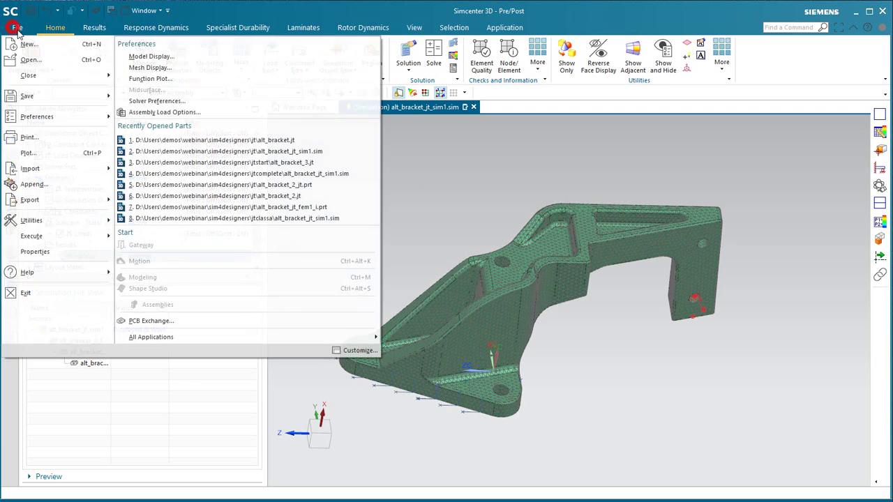
pyautogui.click(49, 94)
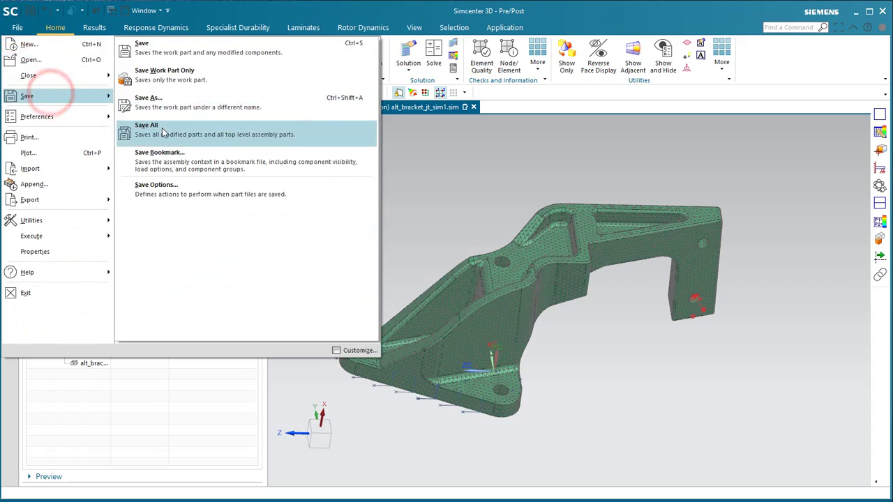
pyautogui.click(155, 128)
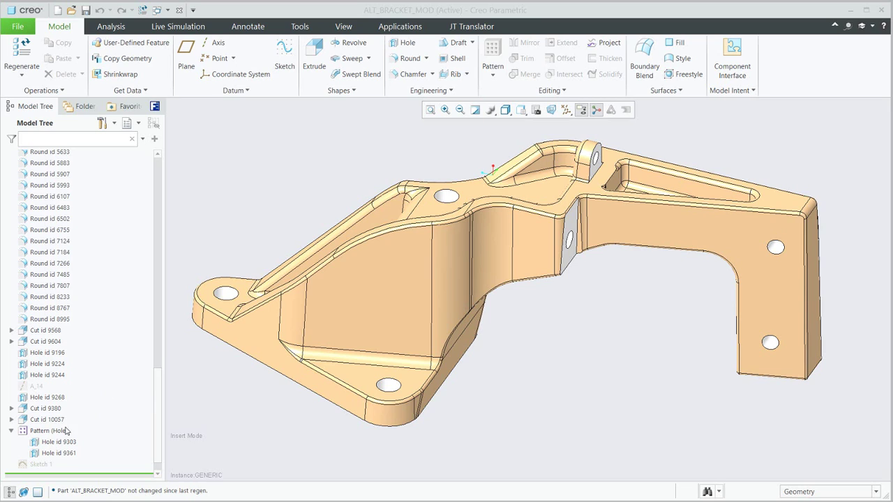
# Switch to Creo Parametric and set the diameter of the two patterned holes in the bracket's end leg to 12.
pyautogui.click(47, 443)
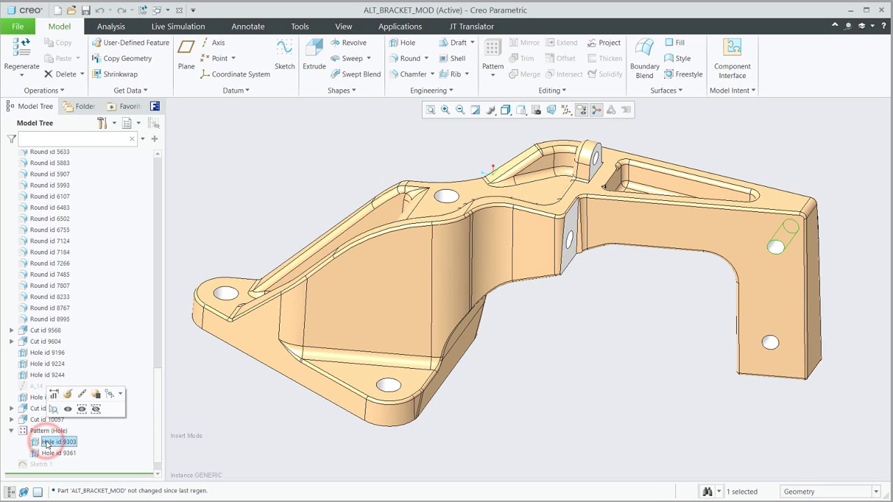
pyautogui.click(54, 396)
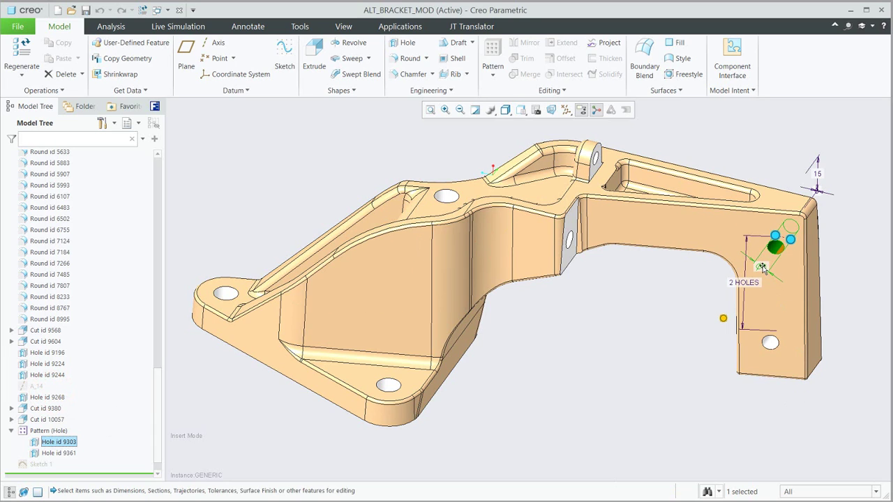
pyautogui.doubleClick(763, 268)
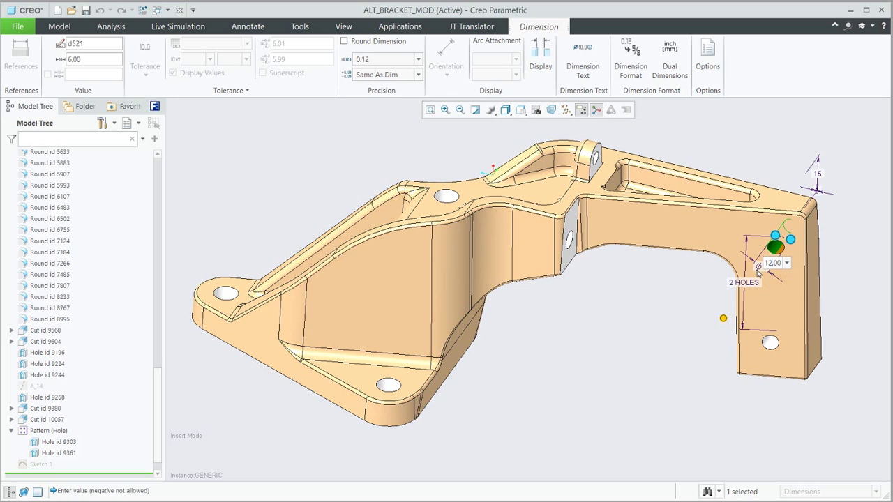
pyautogui.write('12.00')
pyautogui.press('Return')
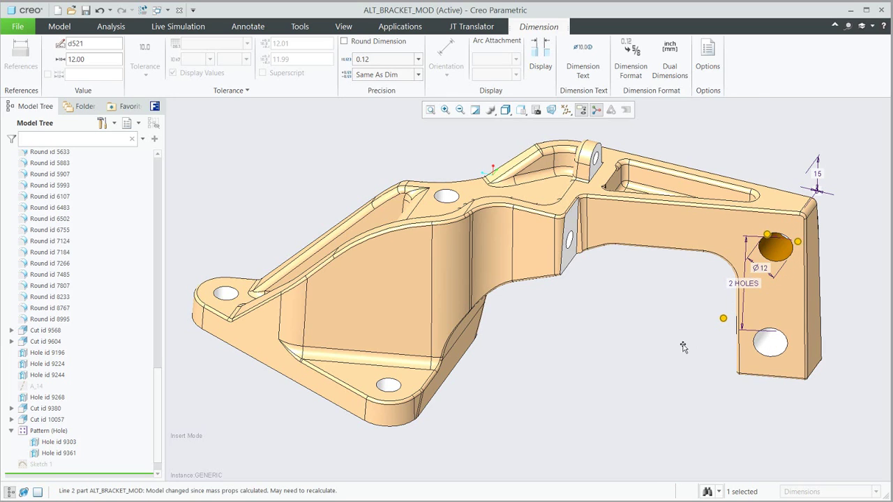
pyautogui.click(617, 389)
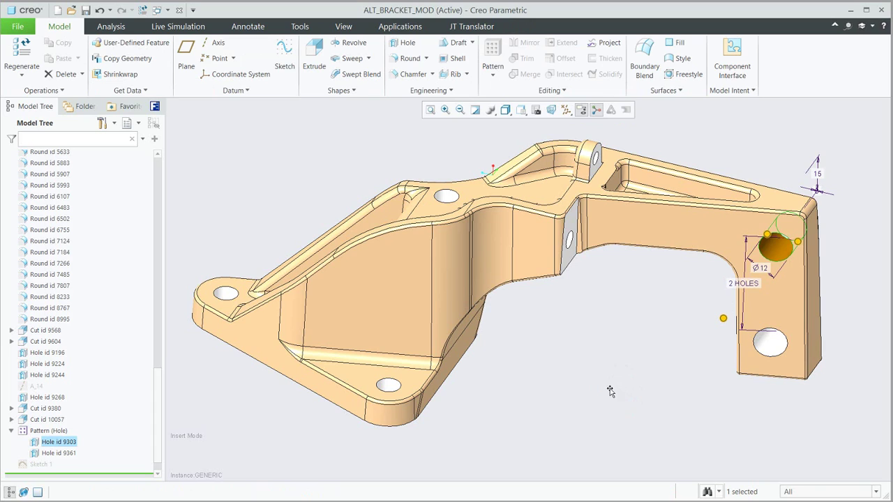
pyautogui.click(614, 385)
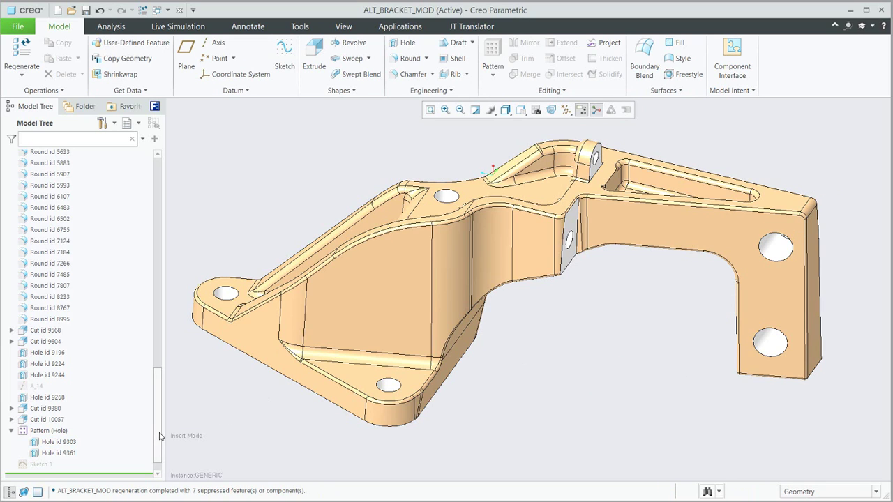
# Move the model tree's insertion point past Extrude 2 so that Extrude 1 and Extrude 2 are included in the bracket.
pyautogui.moveTo(159, 436)
pyautogui.mouseDown()
pyautogui.moveTo(159, 450)
pyautogui.moveTo(128, 476)
pyautogui.mouseUp()
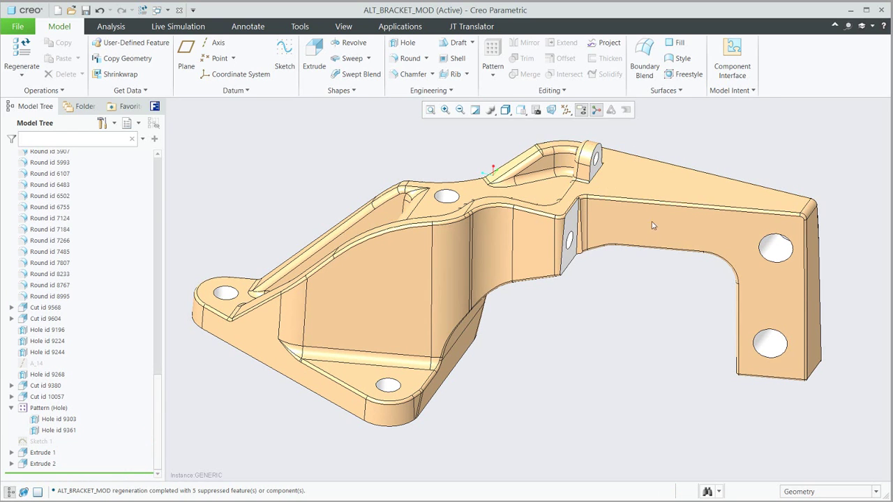
pyautogui.moveTo(680, 286); pyautogui.dragTo(668, 244, button='middle')
pyautogui.scroll(-3, 623, 212)
pyautogui.moveTo(623, 211); pyautogui.dragTo(441, 175, button='middle')
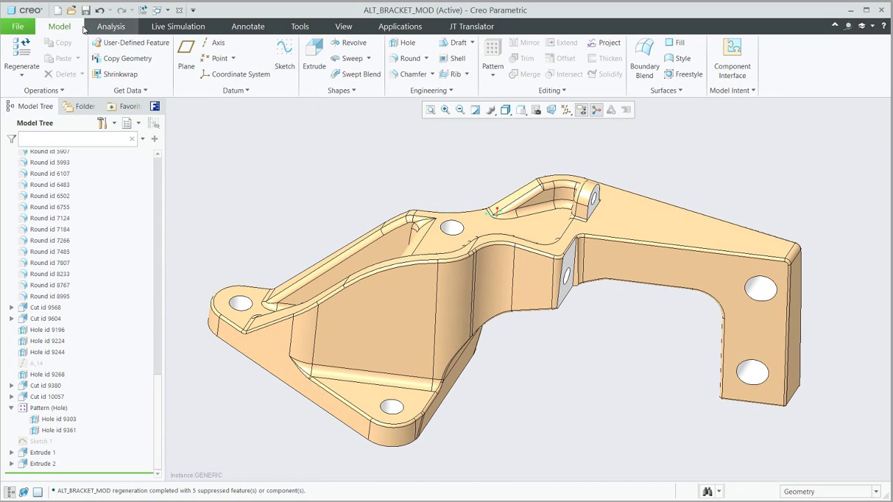
# Export the current modified bracket with the JT Translator.
pyautogui.click(466, 28)
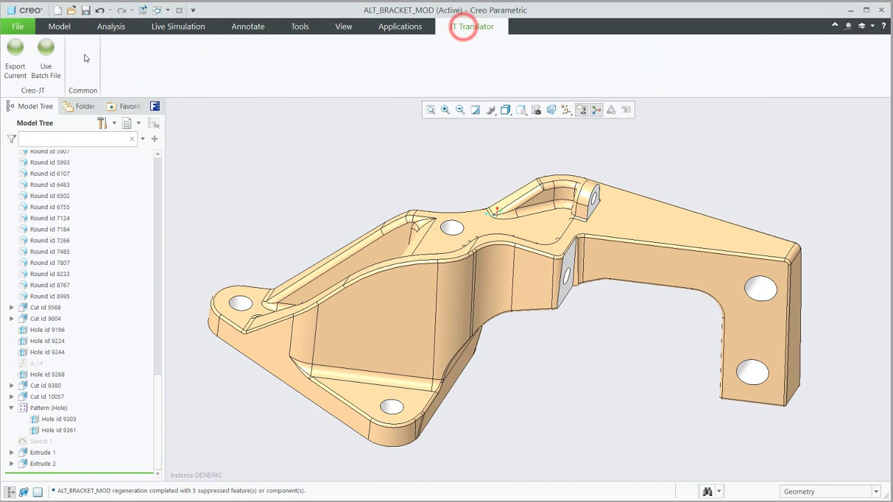
pyautogui.click(12, 56)
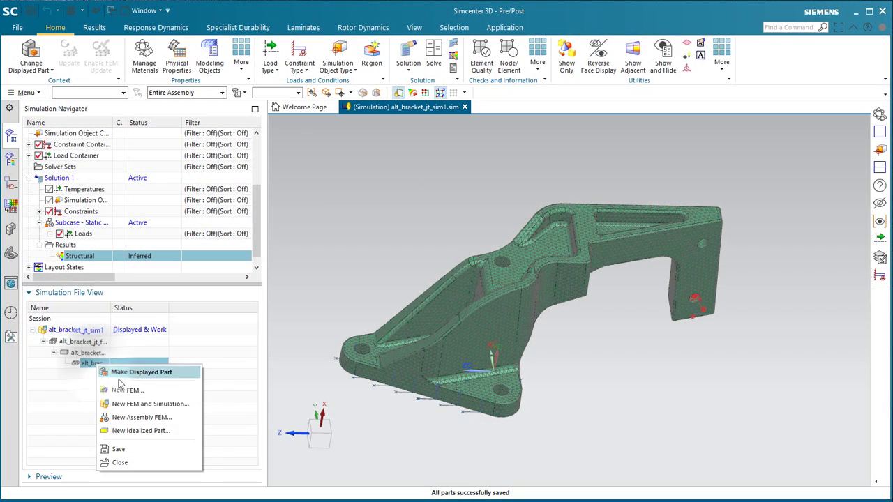
# Switch to Simcenter 3D and close the bracket's master part beneath the idealized part.
pyautogui.click(142, 462)
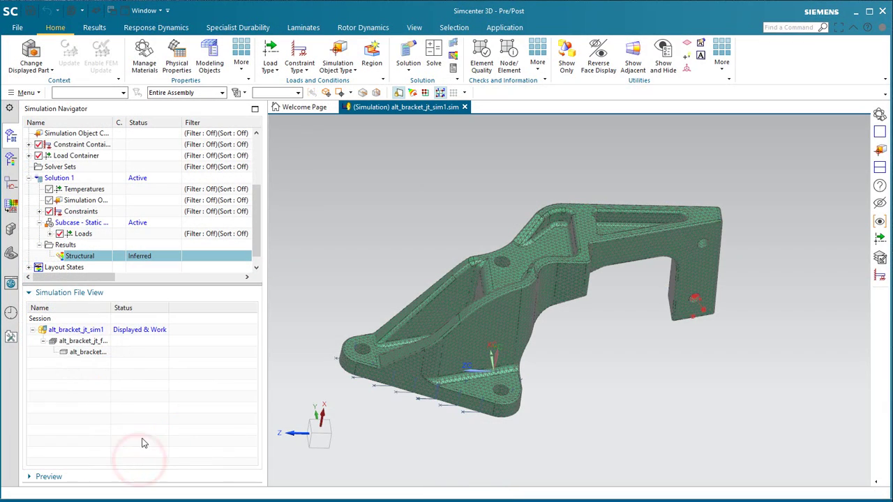
# Switch to File Explorer and rename alt_bracket.jt in the jt folder as alt_bracket-old.jt.
pyautogui.hotkey('alt', 'Tab')
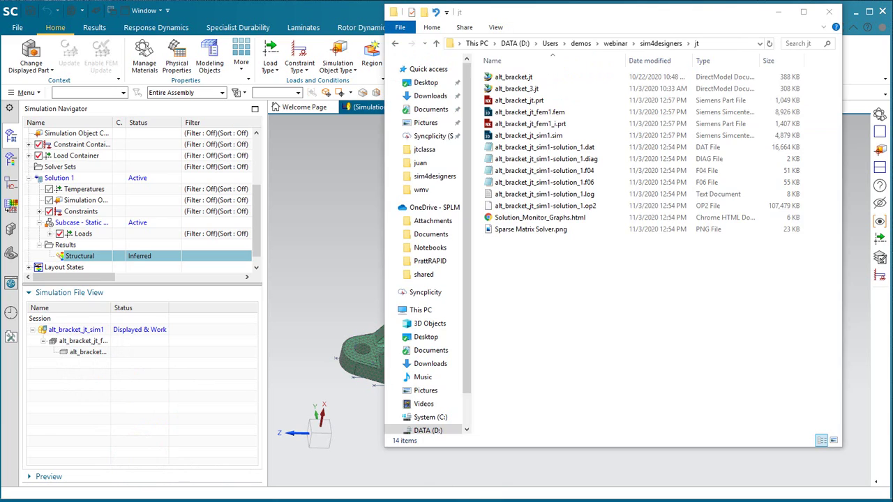
pyautogui.click(522, 78)
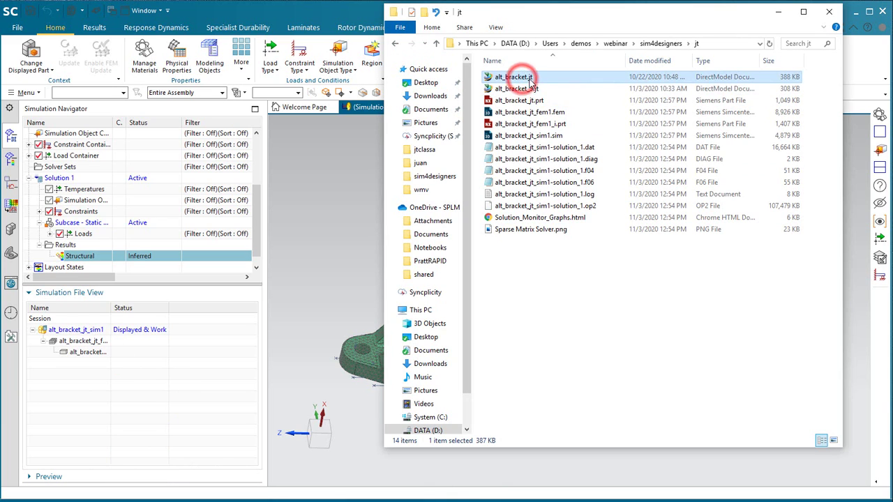
pyautogui.click(526, 80)
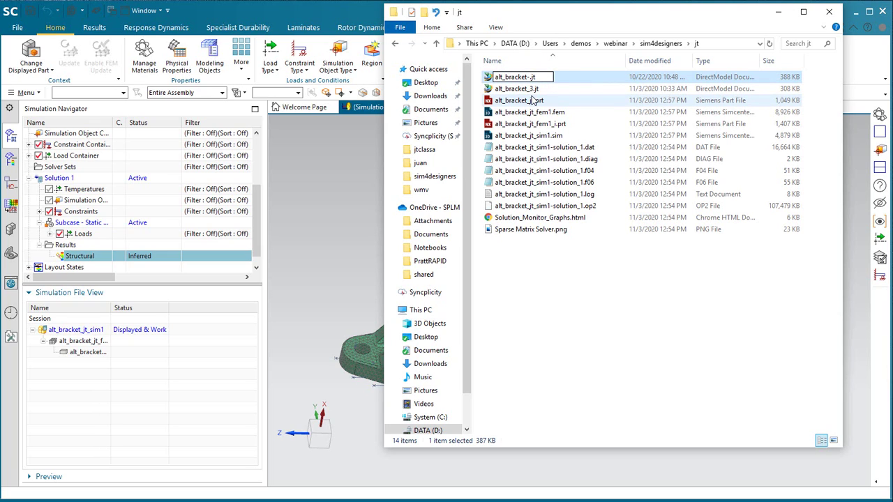
pyautogui.click(532, 89)
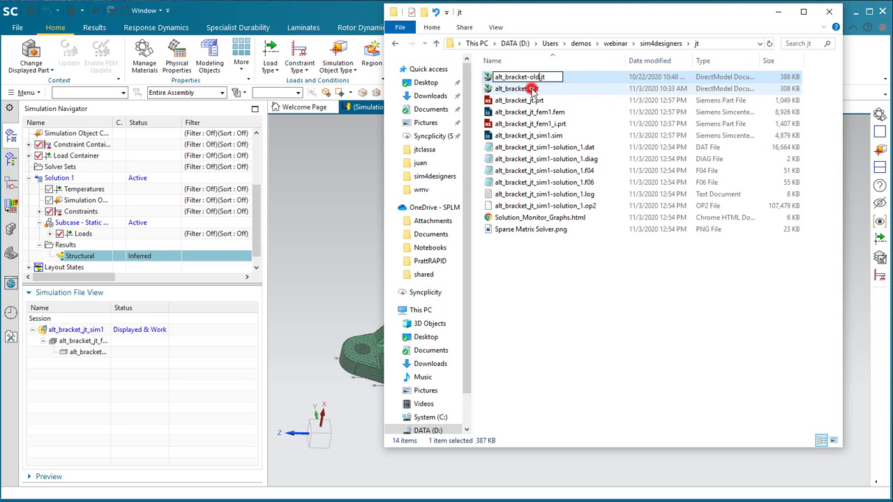
# Rename alt_bracket_3.jt as alt_bracket.jt, and minimize File Explorer to return to Simcenter 3D.
pyautogui.click(529, 77)
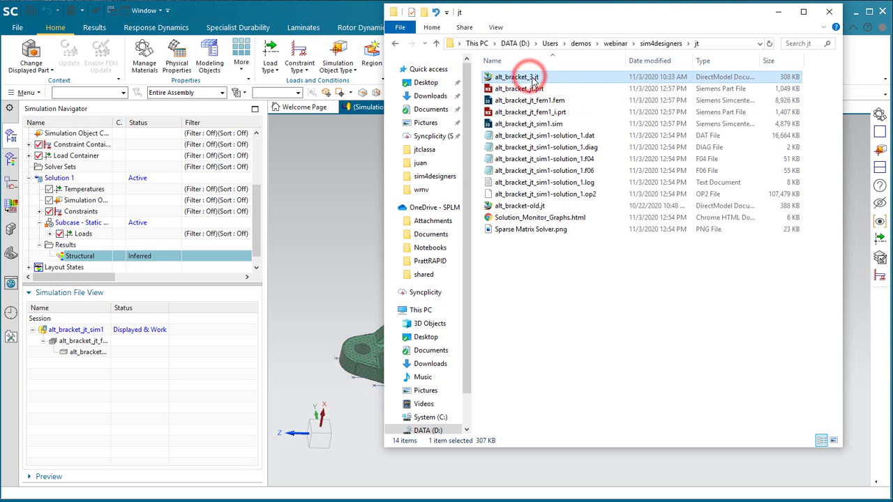
pyautogui.press('BackSpace')
pyautogui.press('BackSpace')
pyautogui.press('Return')
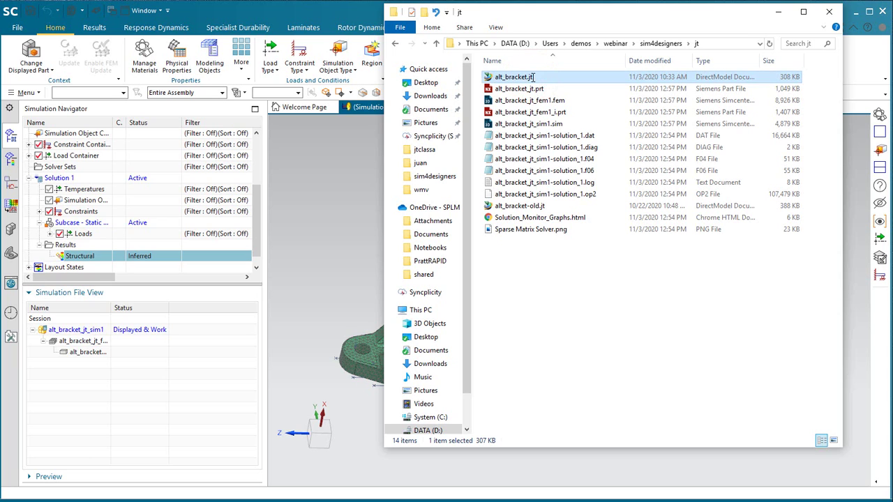
pyautogui.click(777, 14)
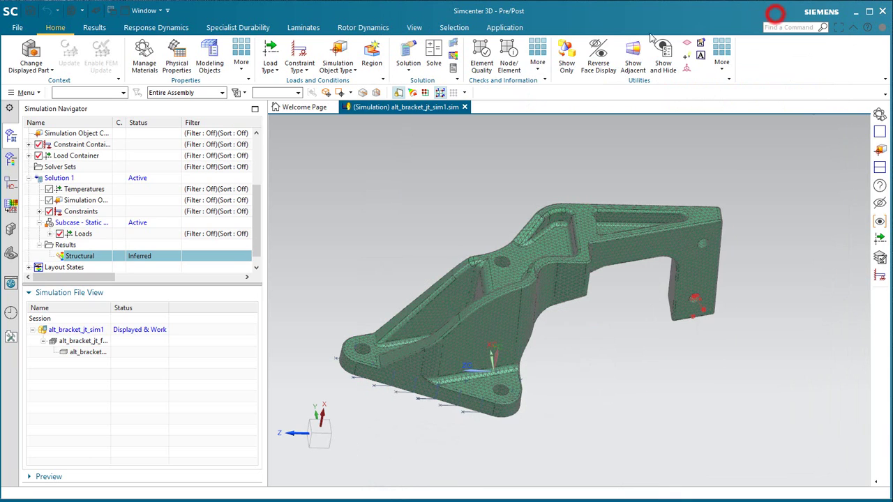
# Expand the FEM and idealized part under alt_bracket_jt_sim1.sim and load the unloaded master part.
pyautogui.scroll(3, 62, 160)
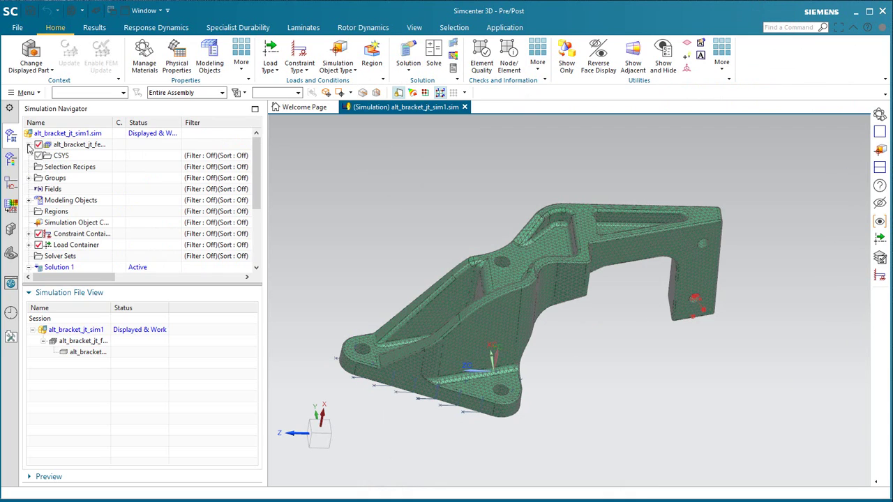
pyautogui.click(29, 145)
pyautogui.click(39, 155)
pyautogui.rightClick(74, 168)
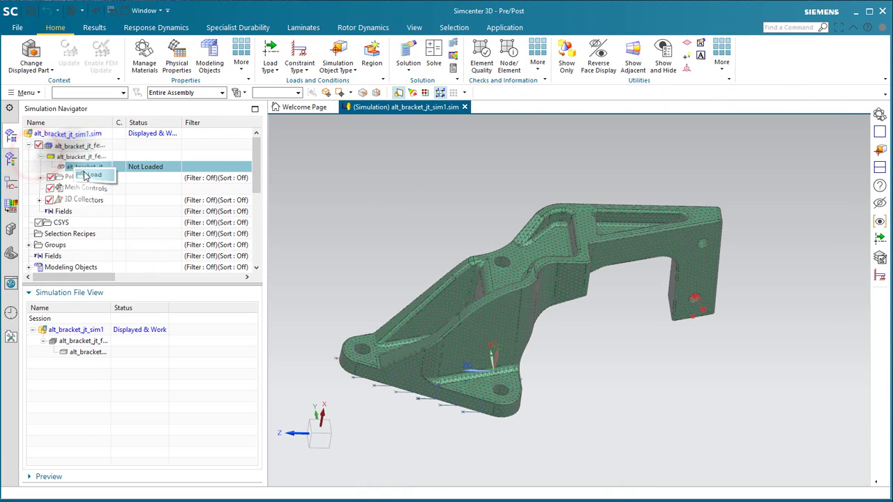
pyautogui.click(84, 177)
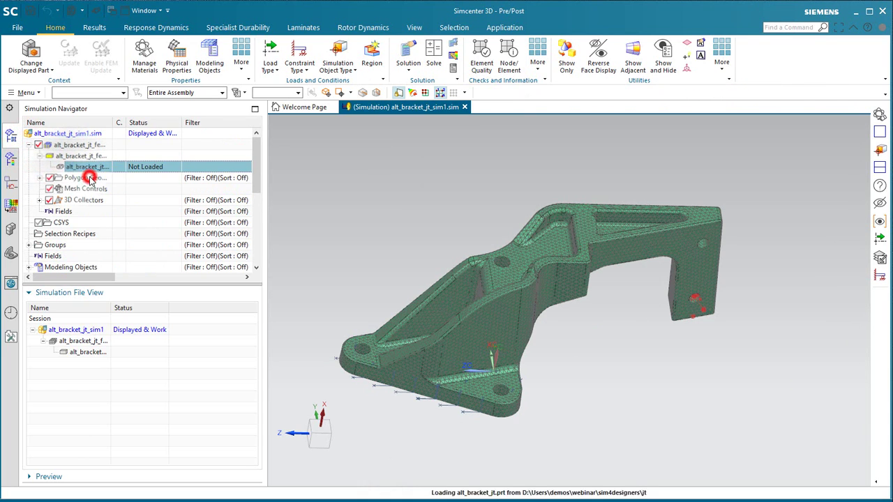
# Display the idealized part alt_bracket_jt_fem1_i.prt and inspect its leg holes and the upper face of its arm.
pyautogui.doubleClick(98, 355)
pyautogui.moveTo(542, 325); pyautogui.dragTo(523, 215, button='middle')
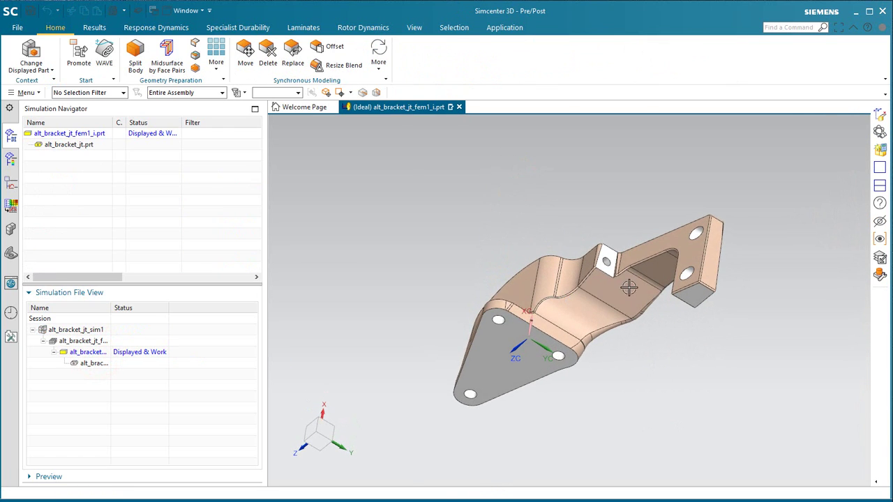
pyautogui.scroll(5, 629, 286)
pyautogui.moveTo(601, 325); pyautogui.dragTo(588, 376, button='middle')
pyautogui.scroll(5, 602, 174)
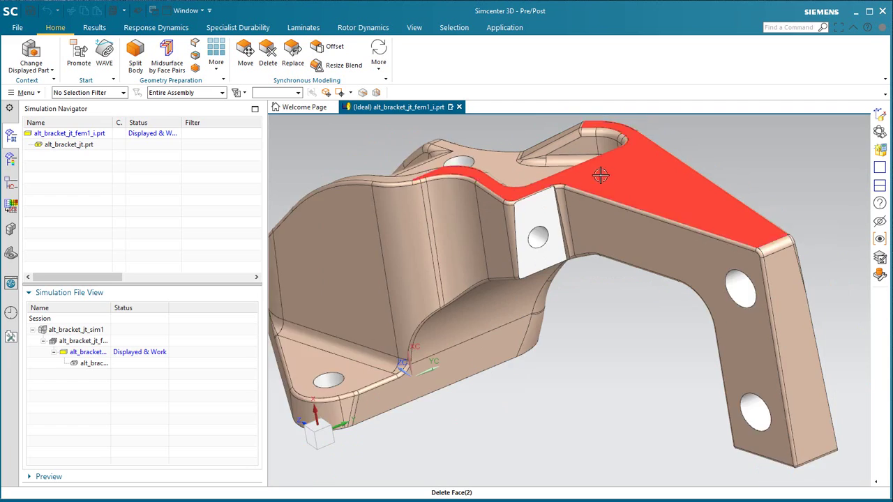
# Display alt_bracket_jt_fem1.fem to update its mesh, dismiss the update log, and inspect the mesh around the arm and holes.
pyautogui.doubleClick(85, 341)
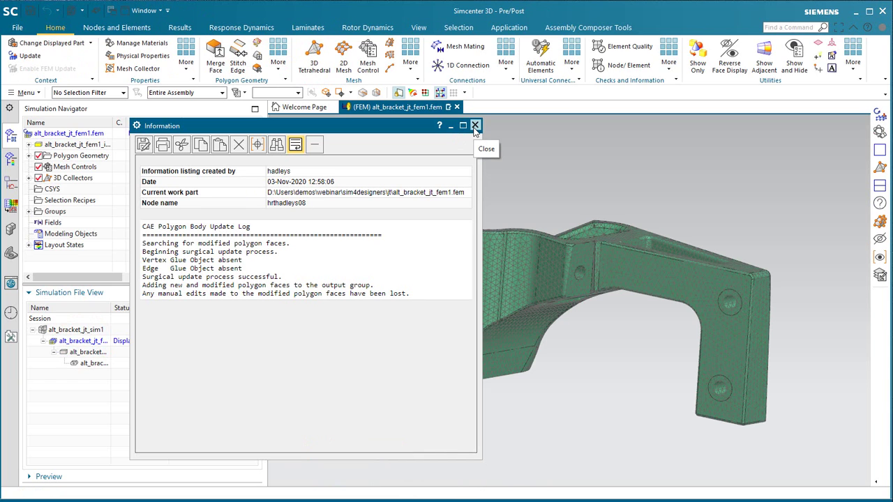
pyautogui.click(475, 126)
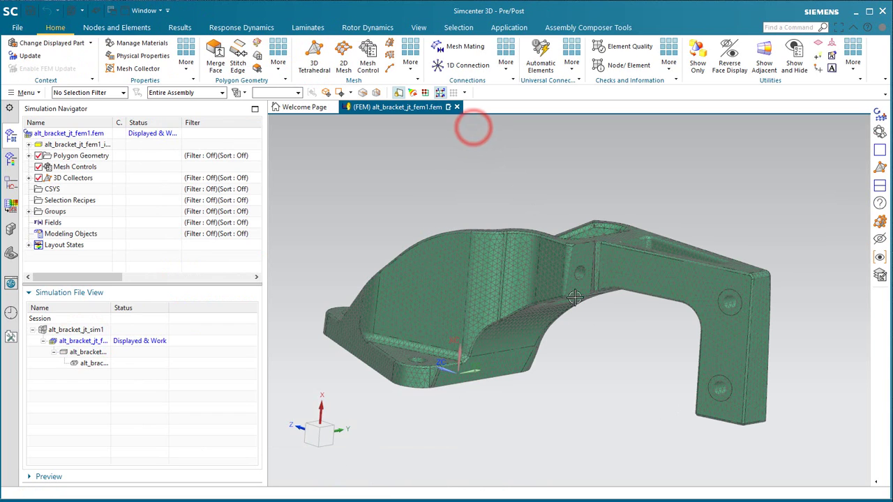
pyautogui.moveTo(618, 319); pyautogui.dragTo(604, 314, button='middle')
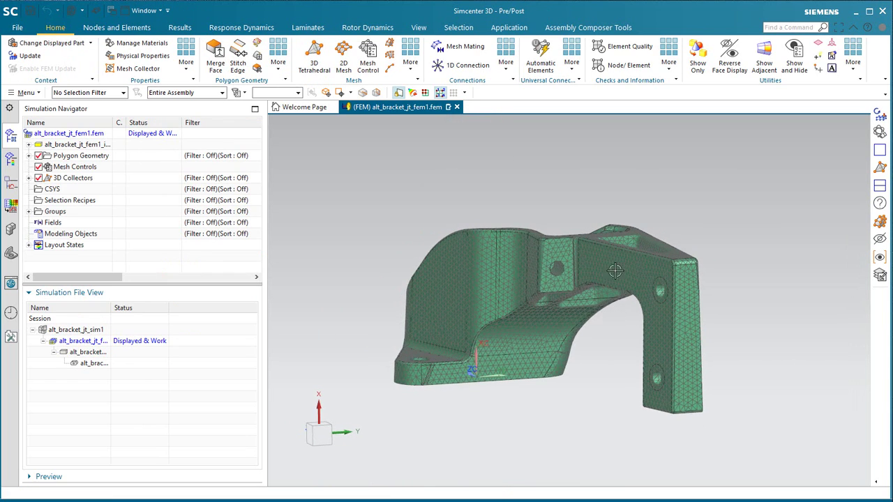
pyautogui.scroll(5, 613, 268)
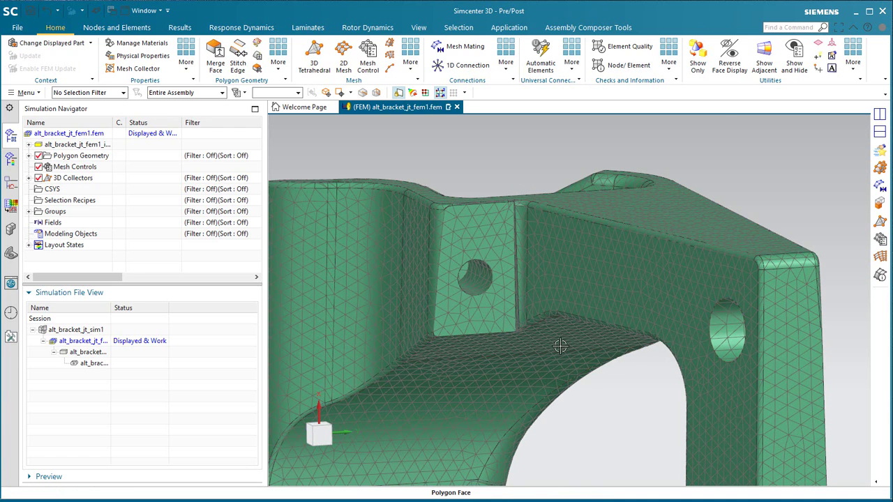
pyautogui.moveTo(561, 346); pyautogui.dragTo(592, 268, button='middle')
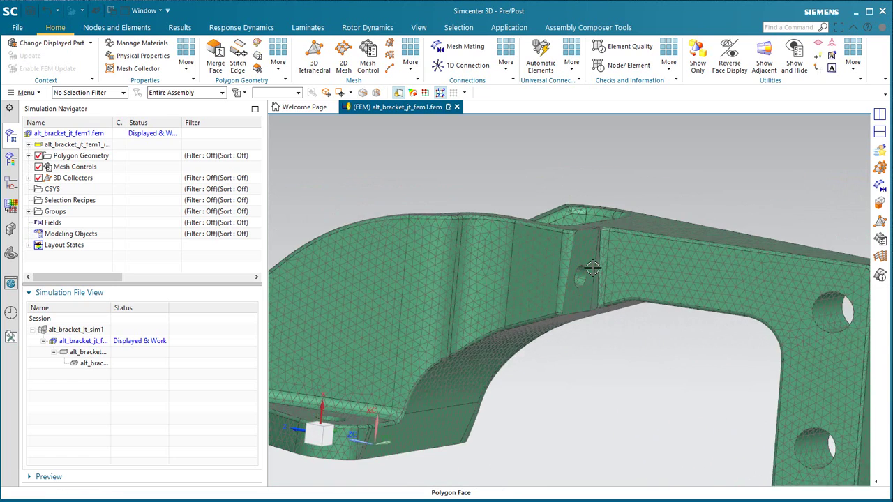
pyautogui.scroll(-2, 593, 267)
# Display the simulation alt_bracket_jt_sim1.sim and clone Solution 1.
pyautogui.doubleClick(75, 329)
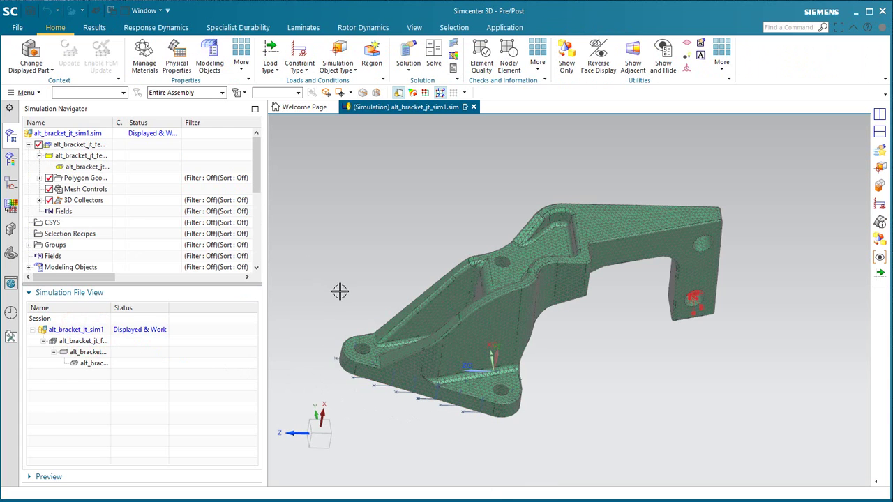
pyautogui.moveTo(339, 292)
pyautogui.mouseDown(button='middle')
pyautogui.moveTo(319, 244)
pyautogui.moveTo(337, 275)
pyautogui.mouseUp(button='middle')
pyautogui.scroll(-3, 138, 232)
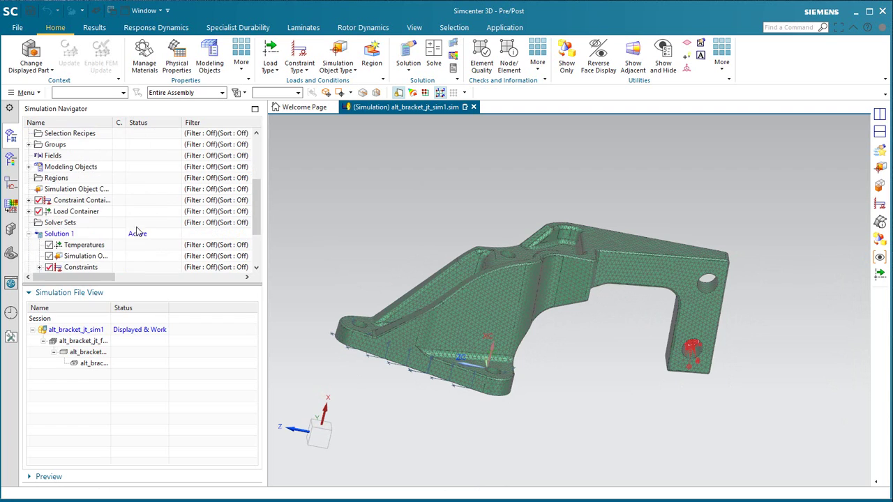
pyautogui.rightClick(59, 235)
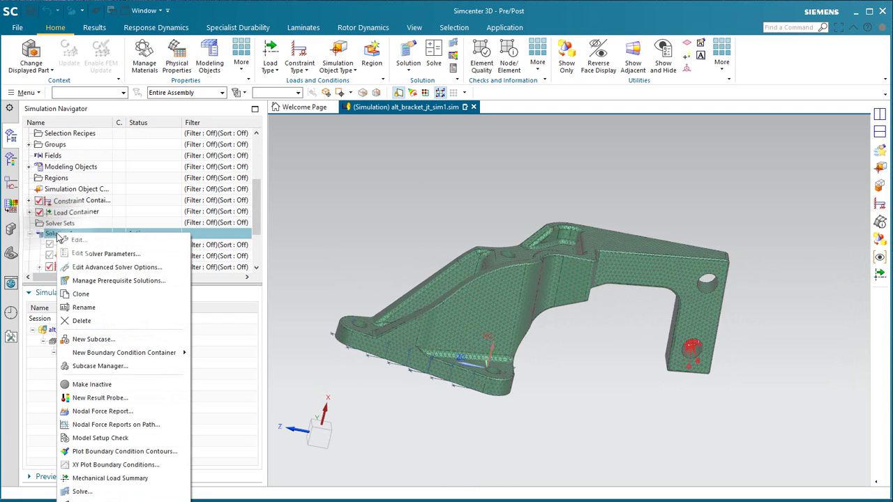
pyautogui.click(93, 293)
# Solve Copy of Solution 1 with the default solving options, skip the message review, and close the solver information and job monitor windows.
pyautogui.rightClick(71, 201)
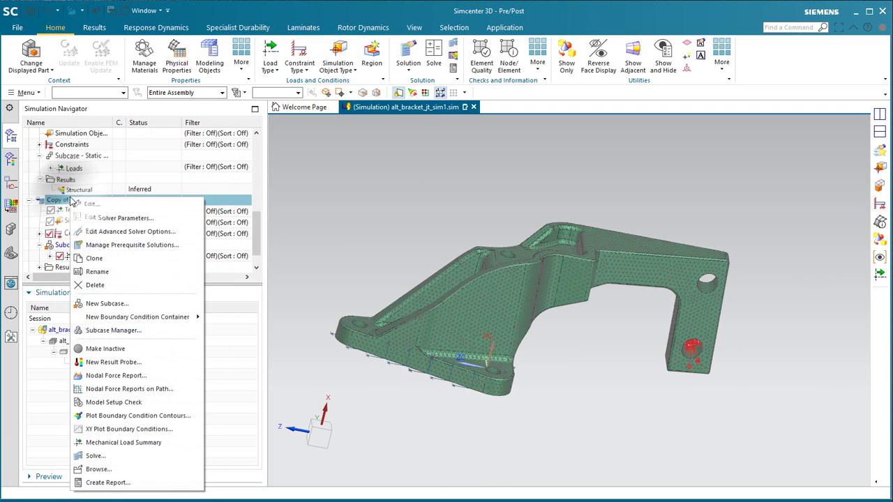
pyautogui.click(98, 456)
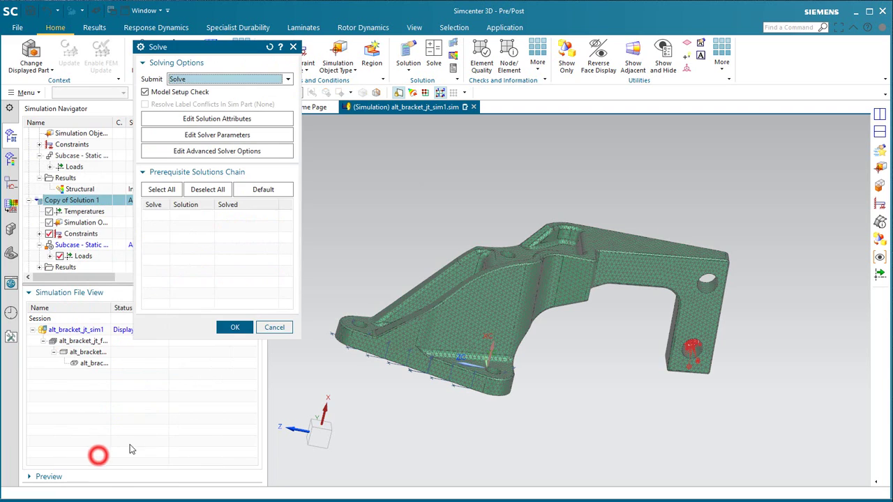
pyautogui.click(221, 326)
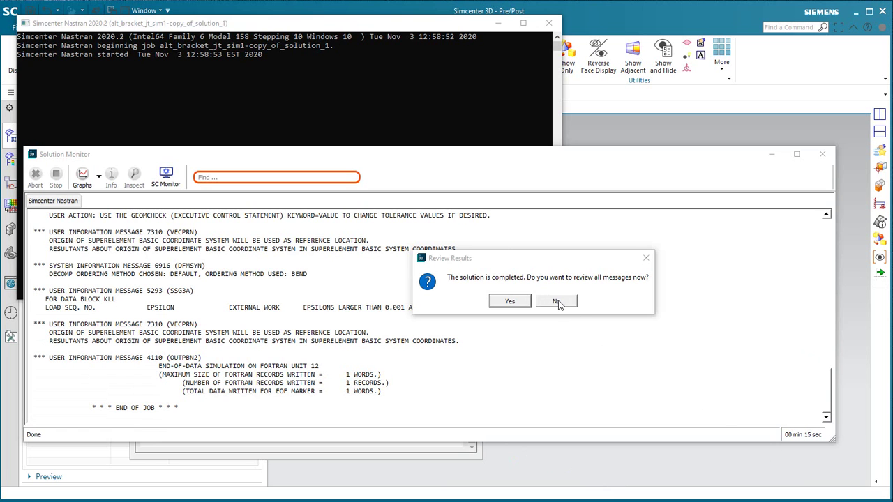
pyautogui.click(556, 301)
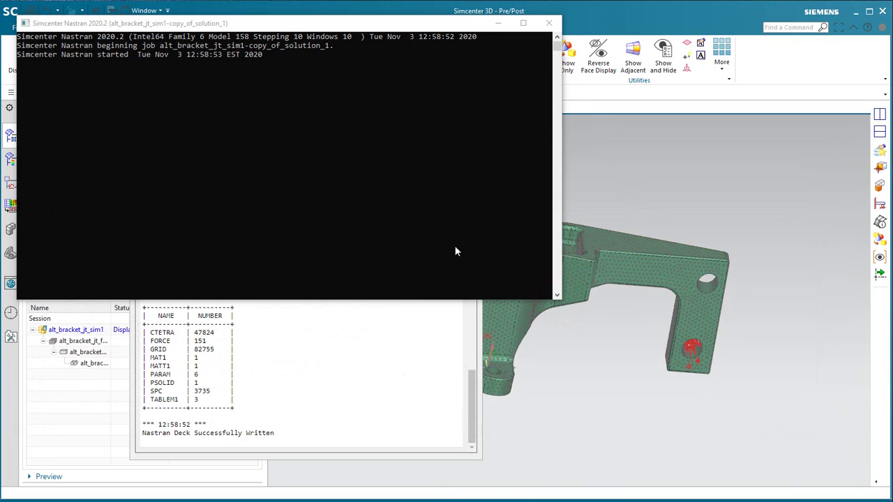
pyautogui.click(381, 358)
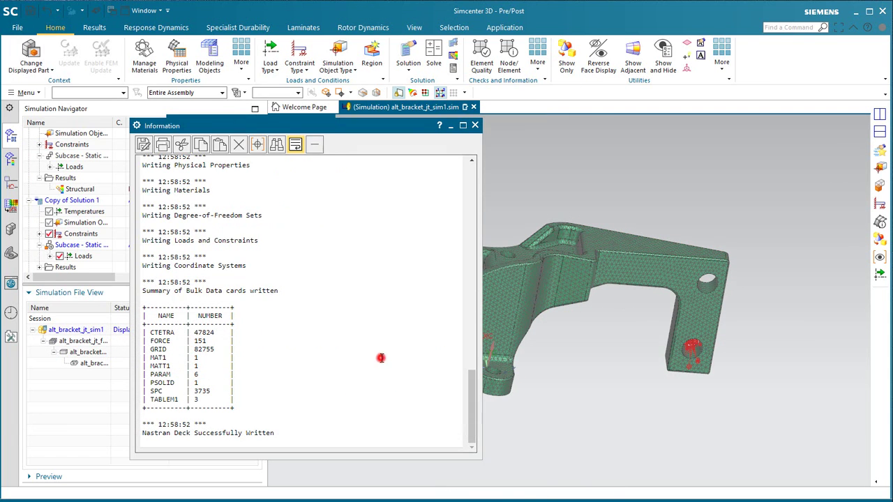
pyautogui.click(475, 125)
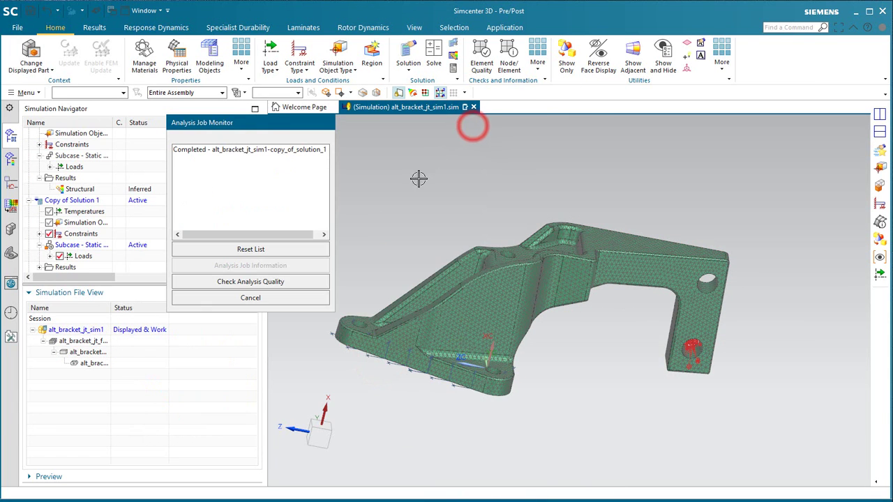
pyautogui.click(290, 298)
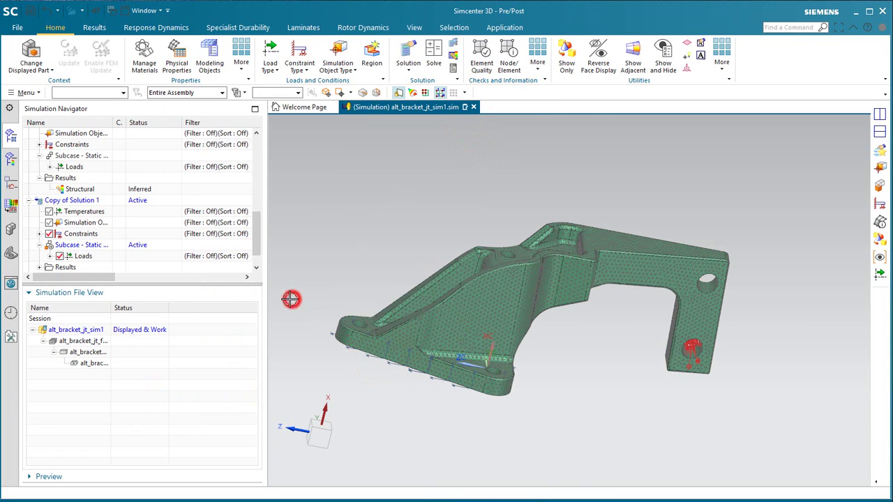
# Switch to the post-processing results of the simulation and split the graphics area into two viewports, one above the other.
pyautogui.click(38, 268)
pyautogui.click(11, 161)
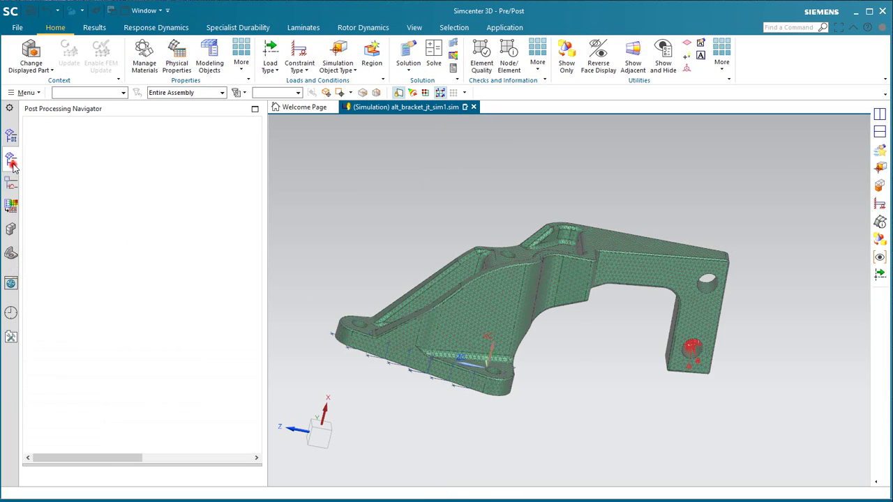
pyautogui.click(91, 31)
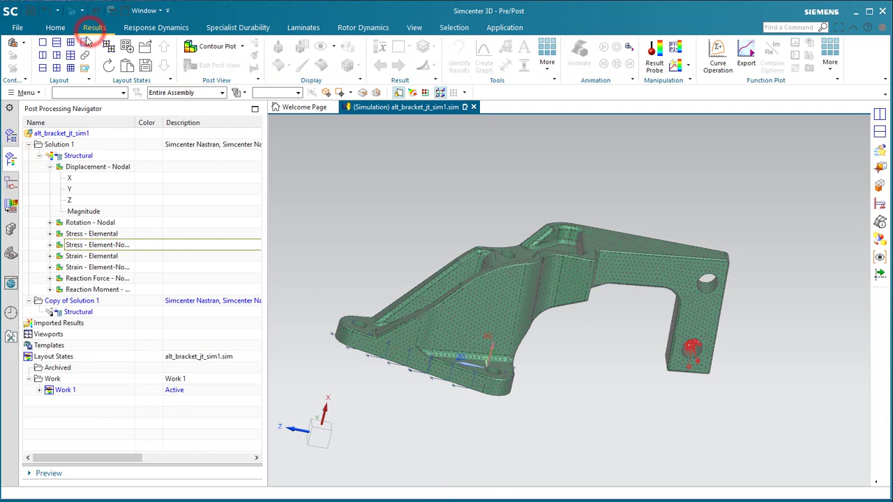
pyautogui.click(41, 67)
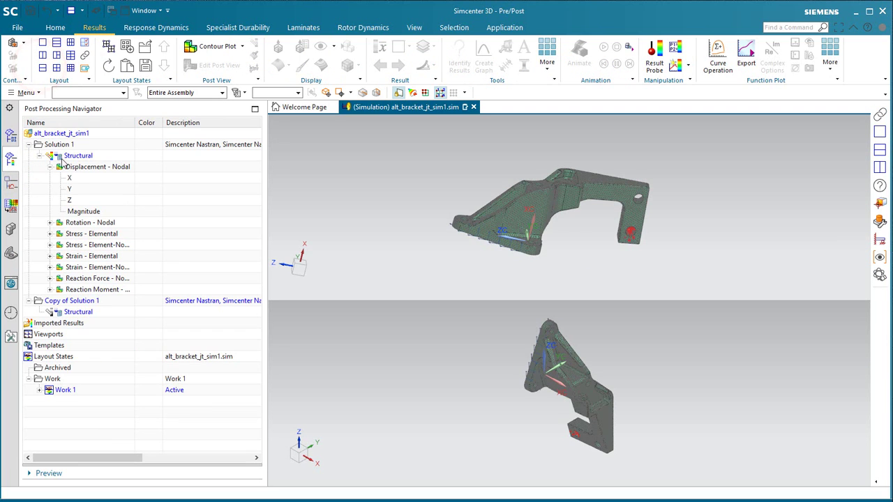
# Plot the nodal X displacement of Solution 1 in the upper viewport and that of Copy of Solution 1 in the lower viewport.
pyautogui.doubleClick(73, 182)
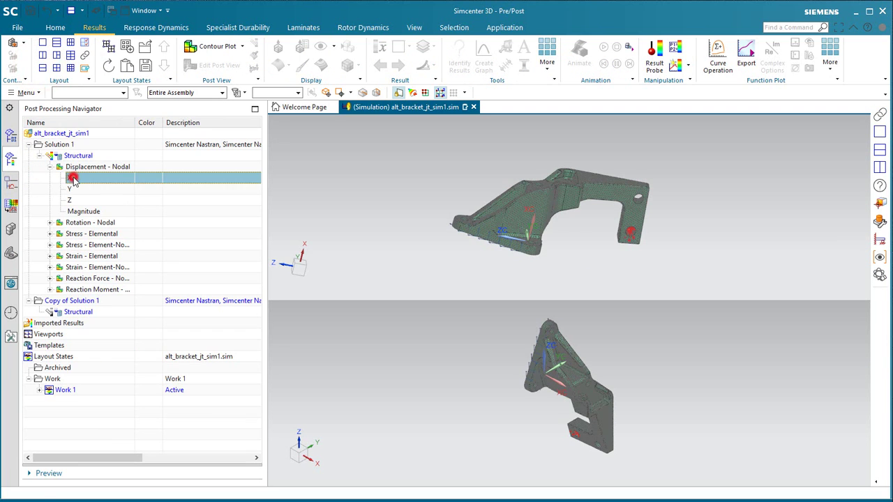
pyautogui.click(474, 204)
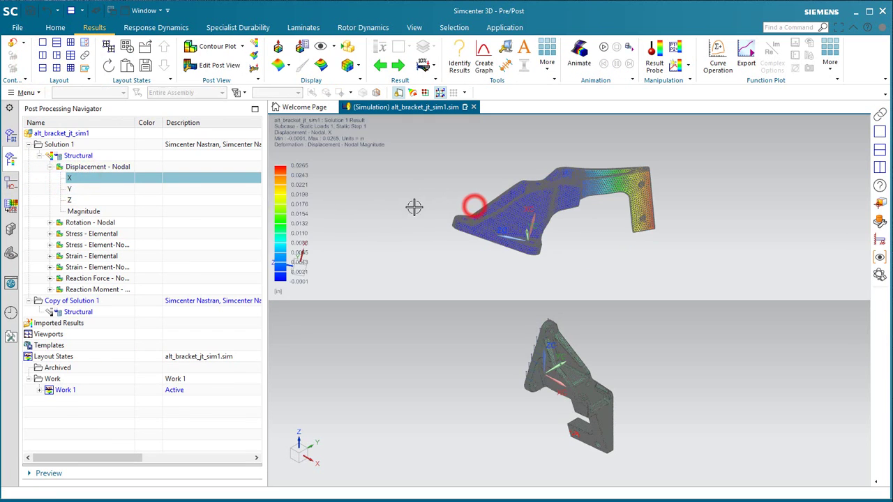
pyautogui.click(50, 312)
pyautogui.click(50, 323)
pyautogui.doubleClick(69, 335)
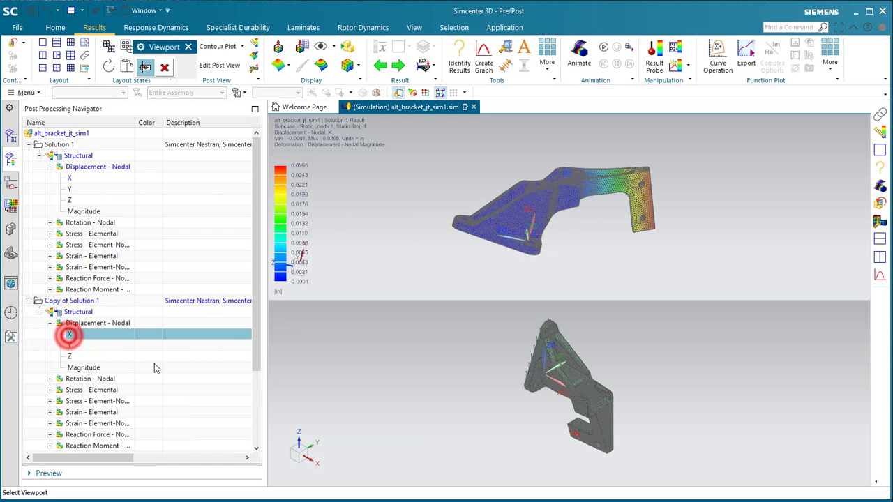
pyautogui.click(439, 388)
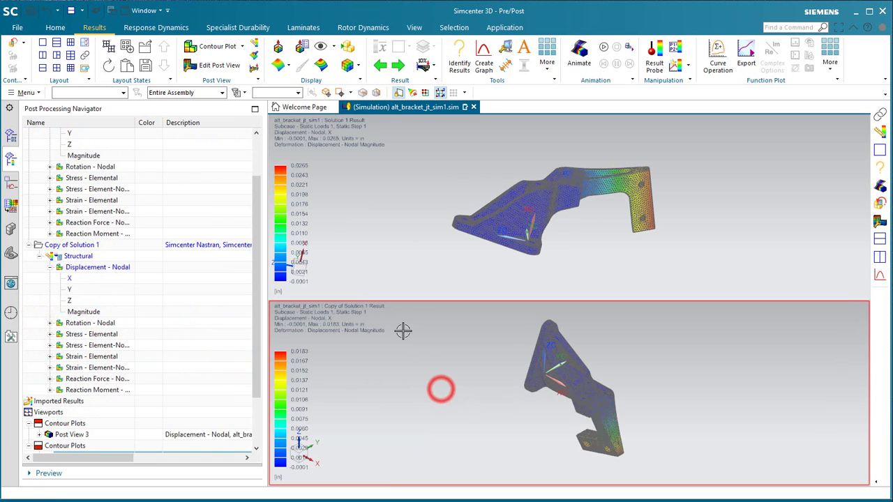
# Synchronize the upper and lower result viewports so both brackets rotate together.
pyautogui.click(83, 55)
pyautogui.click(398, 201)
pyautogui.click(418, 351)
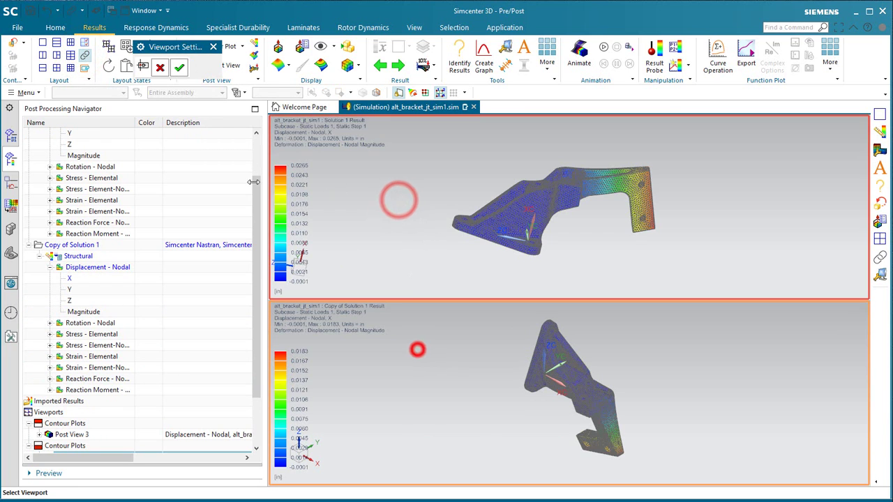
pyautogui.click(179, 67)
pyautogui.moveTo(528, 355); pyautogui.dragTo(556, 305, button='middle')
# Set the edge display of Post View 3 and Post View 4 to None, and compare the displacement contours on both brackets.
pyautogui.scroll(-1, 88, 413)
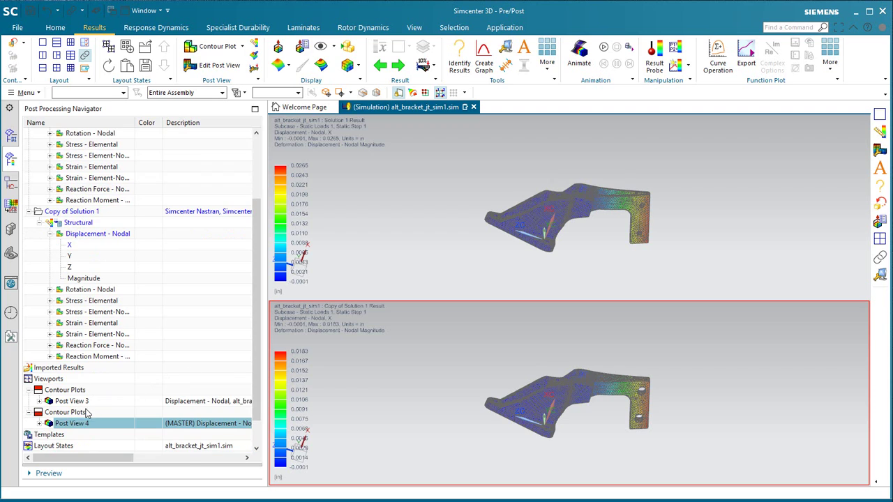
pyautogui.keyDown('ctrl'); pyautogui.click(71, 402); pyautogui.keyUp('ctrl')
pyautogui.click(359, 65)
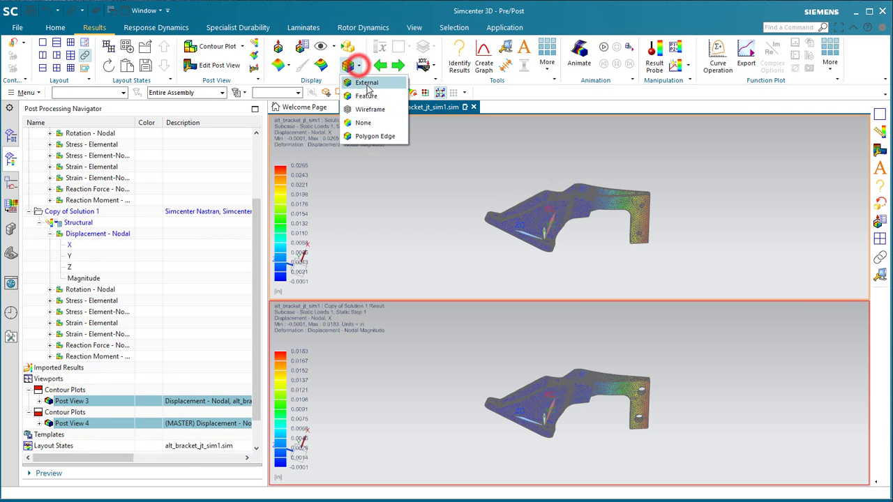
pyautogui.click(363, 122)
pyautogui.moveTo(494, 256); pyautogui.dragTo(513, 241, button='middle')
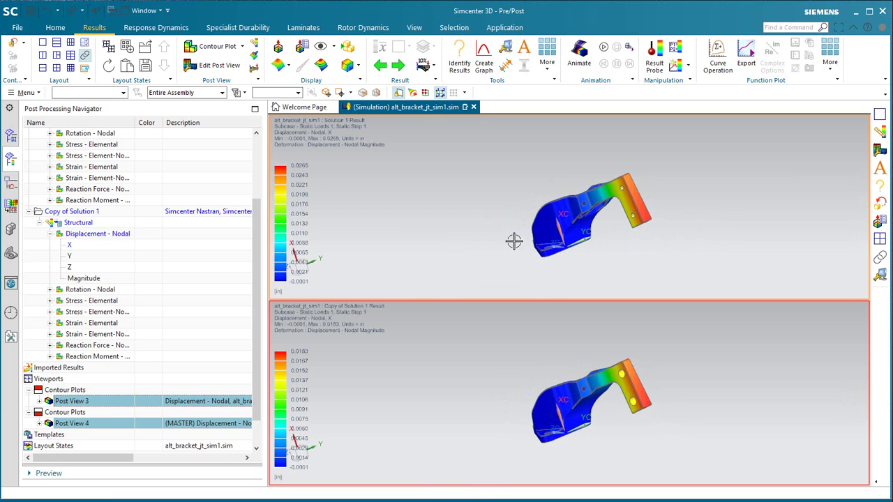
pyautogui.scroll(3, 590, 223)
pyautogui.moveTo(587, 233); pyautogui.dragTo(598, 217, button='middle')
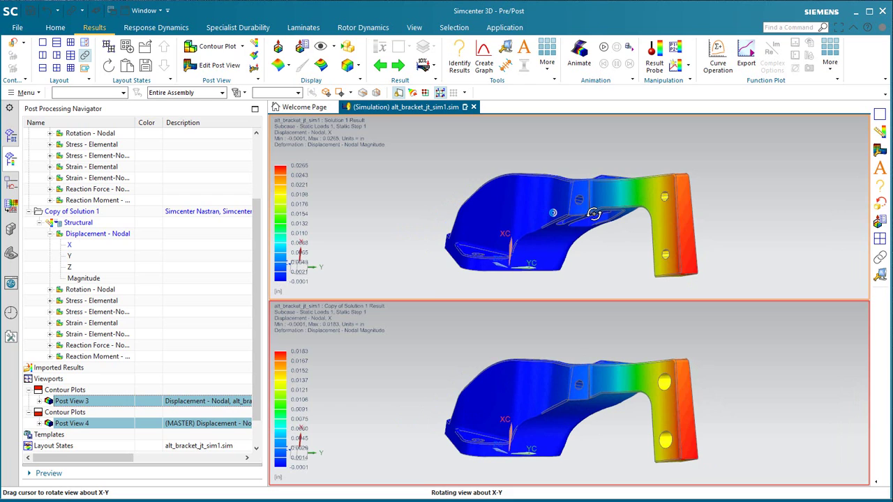
pyautogui.scroll(2, 603, 218)
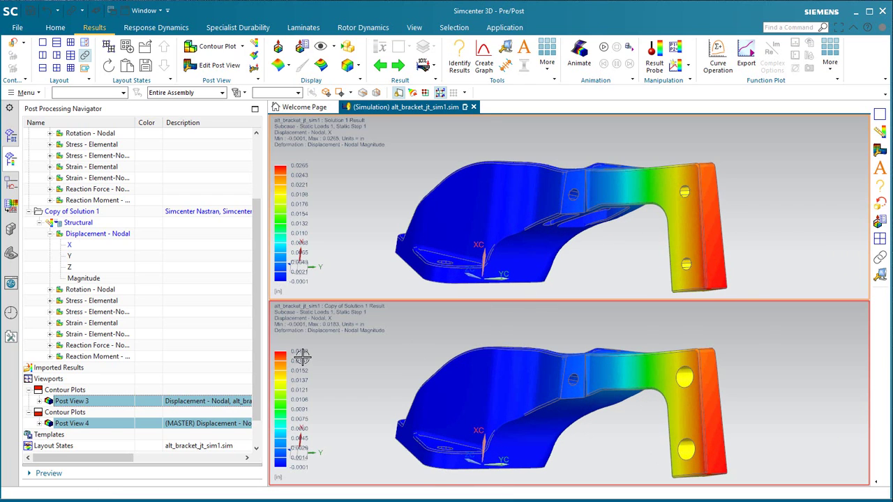
# Show the Maximum annotation in both Post View 3 and Post View 4.
pyautogui.click(39, 400)
pyautogui.click(50, 424)
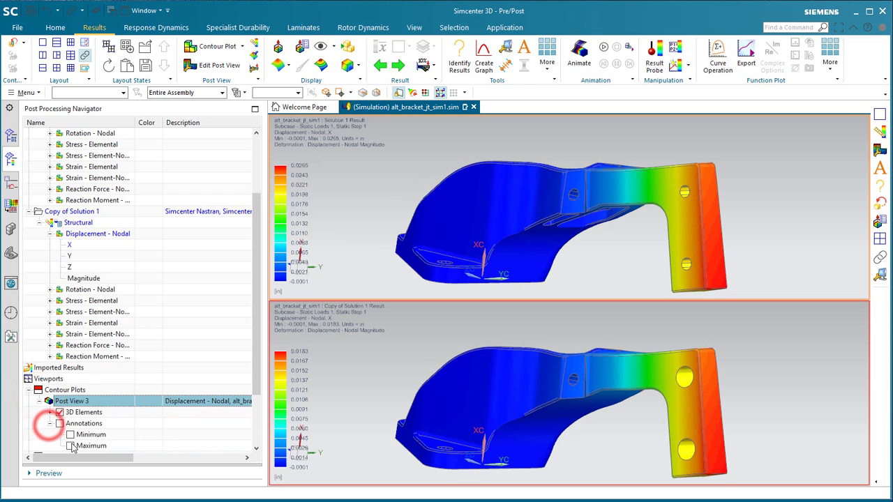
pyautogui.click(70, 445)
pyautogui.scroll(-3, 59, 446)
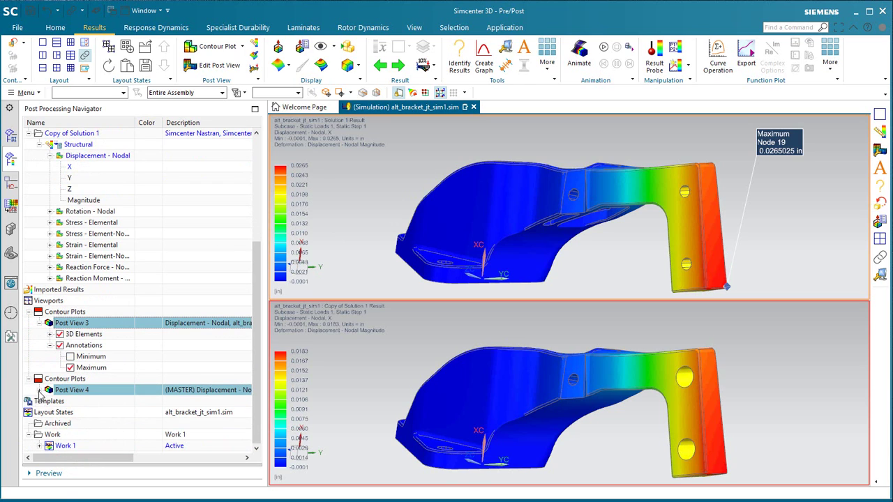
pyautogui.click(39, 390)
pyautogui.click(50, 413)
pyautogui.click(71, 434)
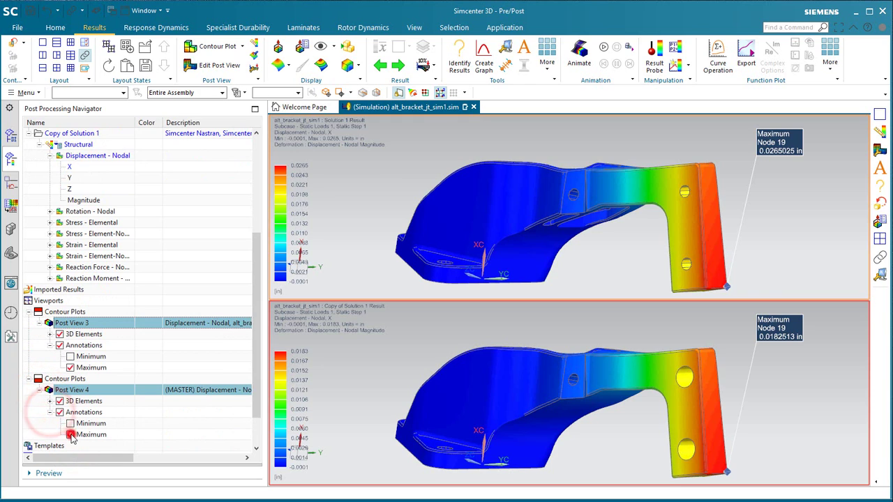